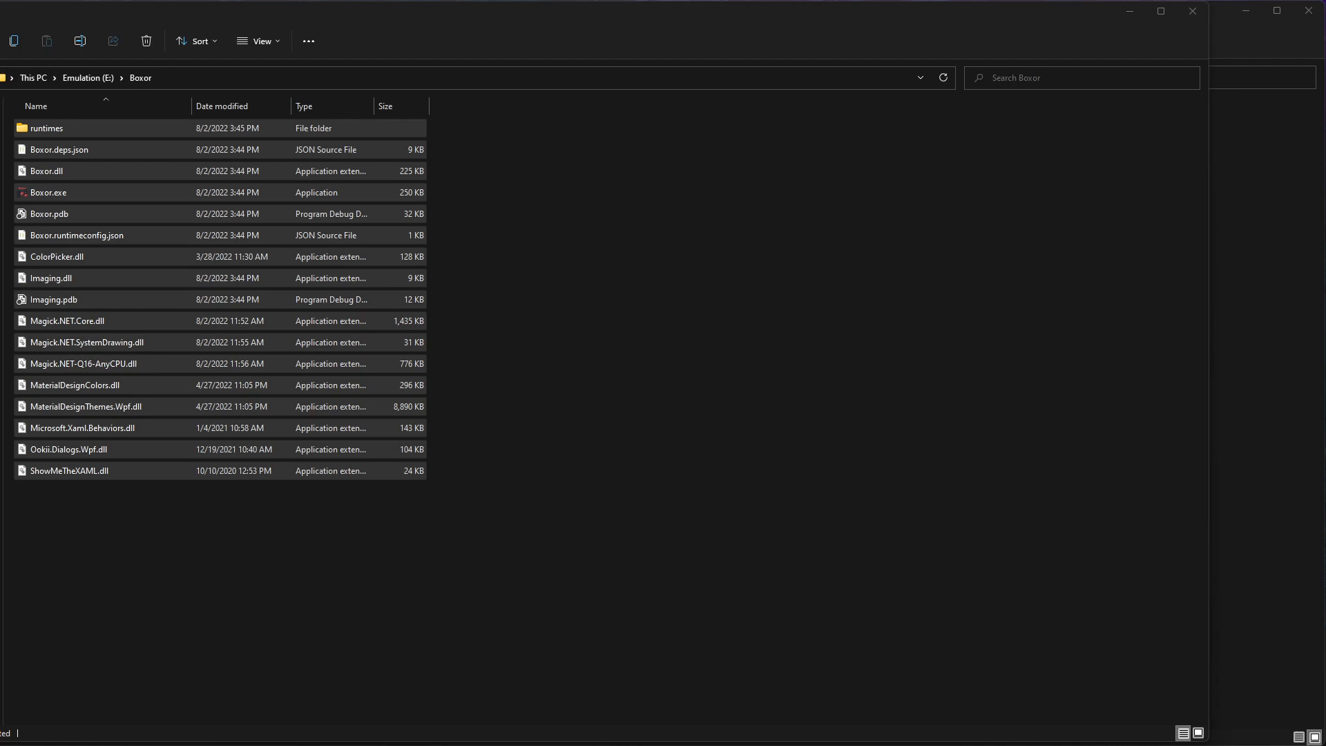
Step: Launch Boxor.exe from the Boxor folder and switch its mode to LaunchBox
left_click(807, 306)
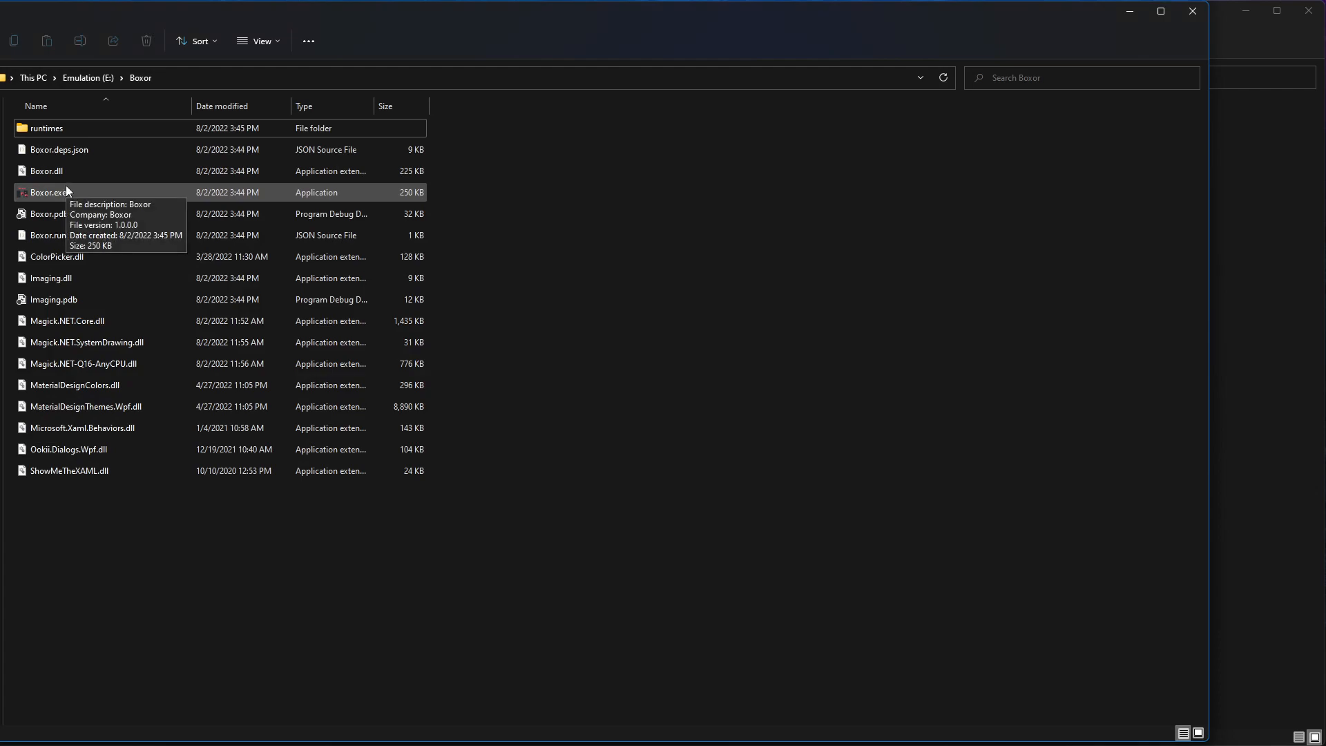
double_click(106, 187)
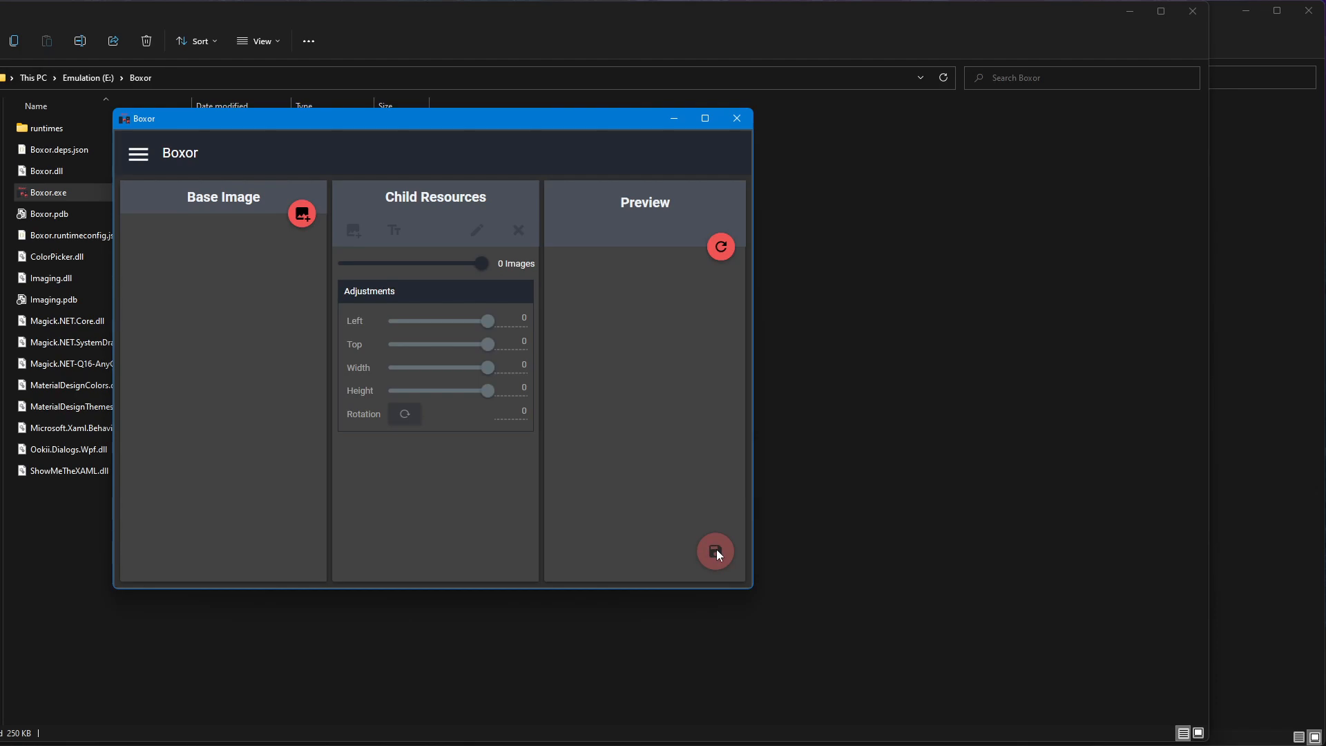
left_click(139, 155)
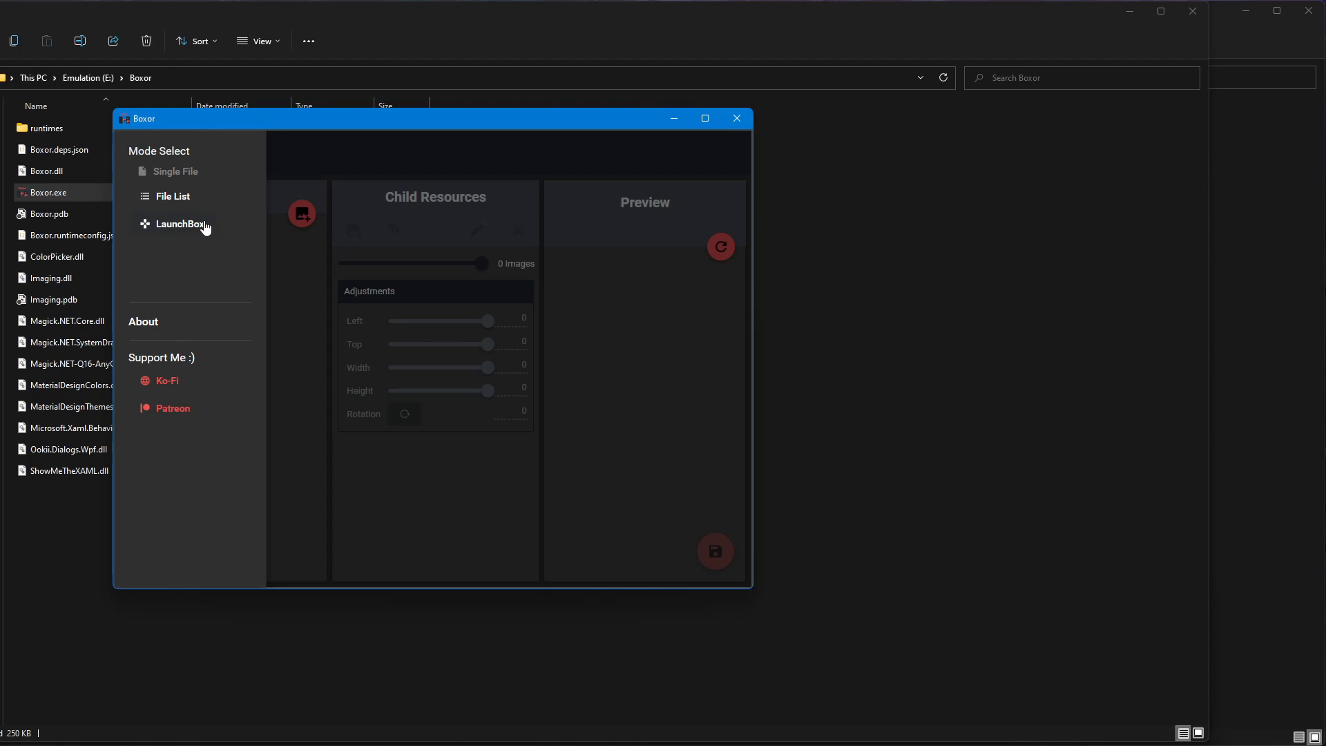
left_click(181, 225)
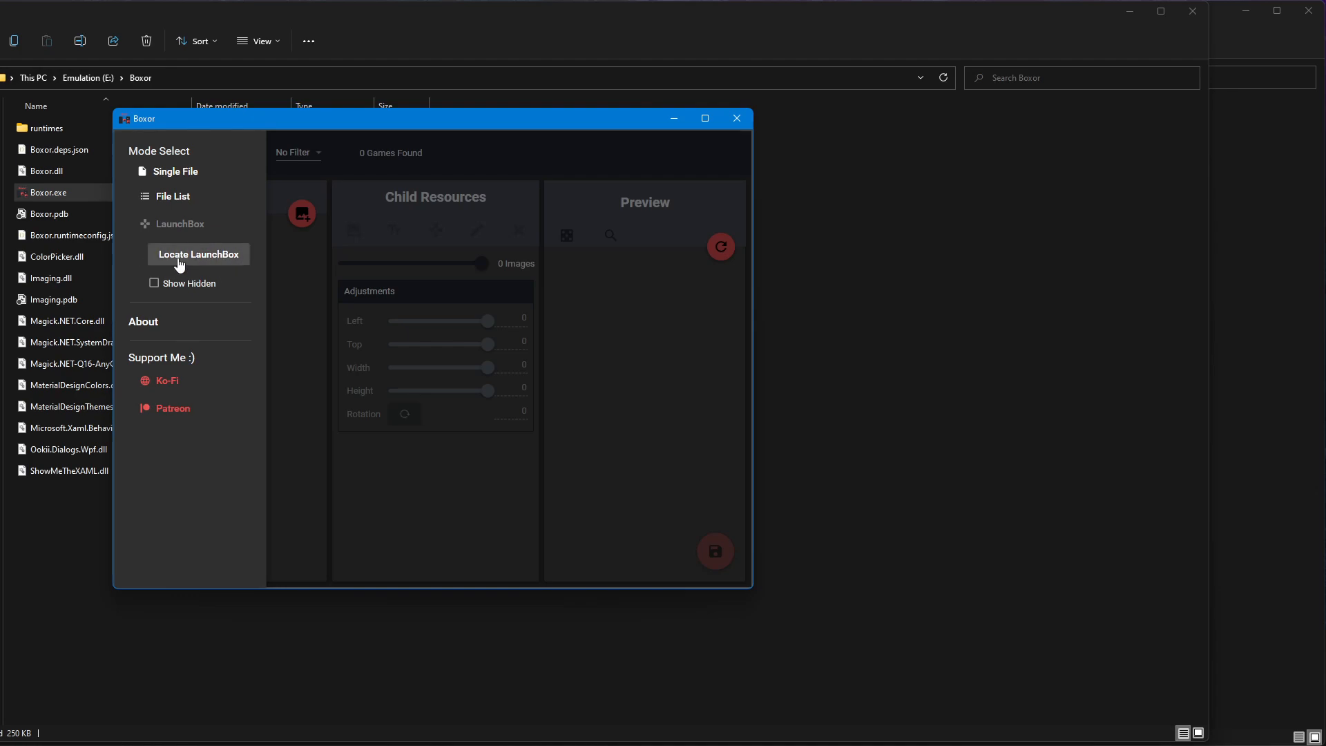
Step: Set the LaunchBox location to the e:\LaunchBox folder and close the mode selection
left_click(191, 255)
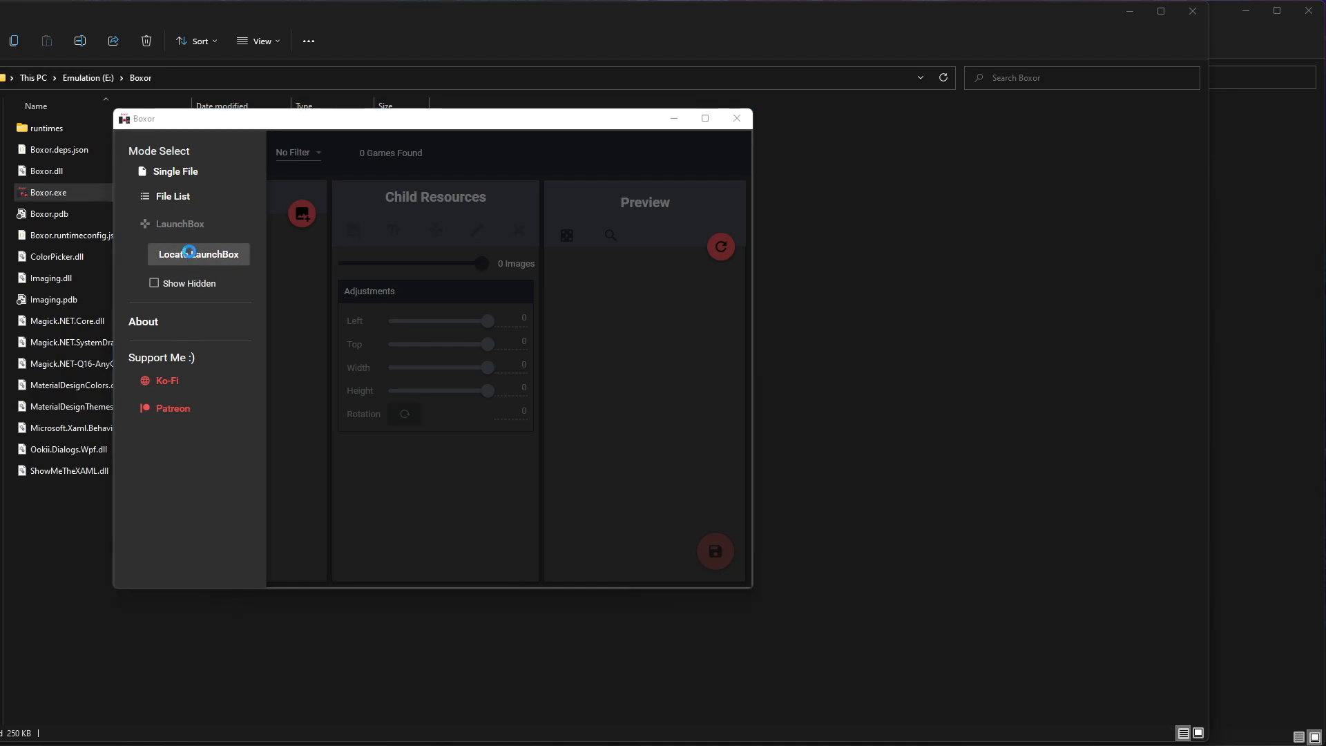
type("e:\\LaunchBox")
key("Return")
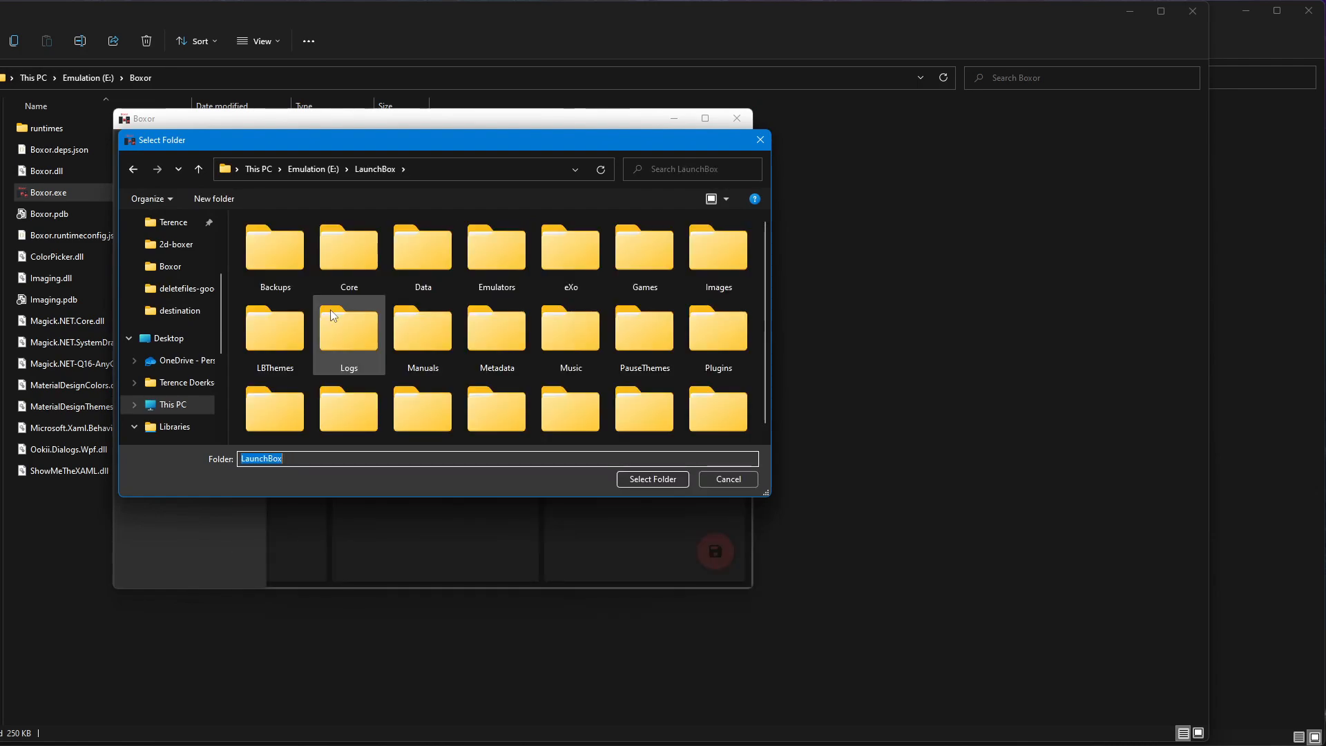
key("Return")
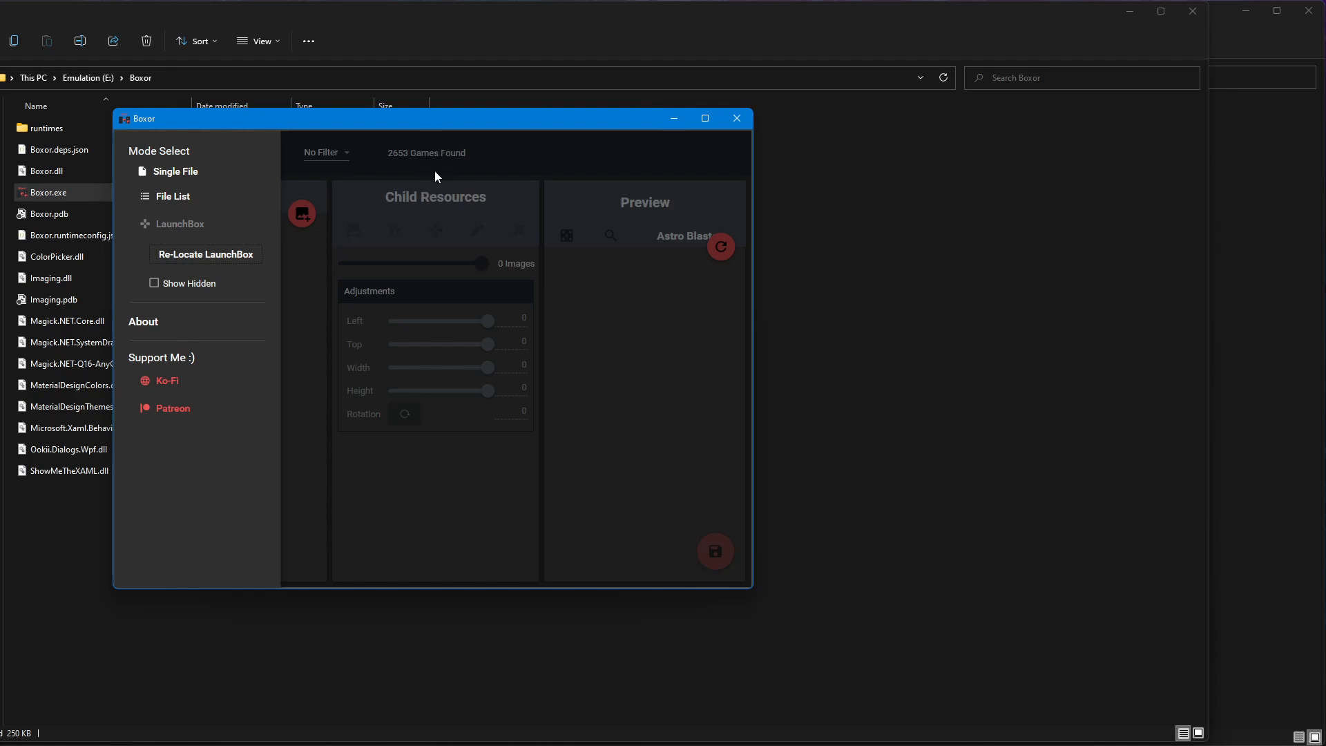
left_click(155, 284)
left_click(154, 283)
left_click(585, 170)
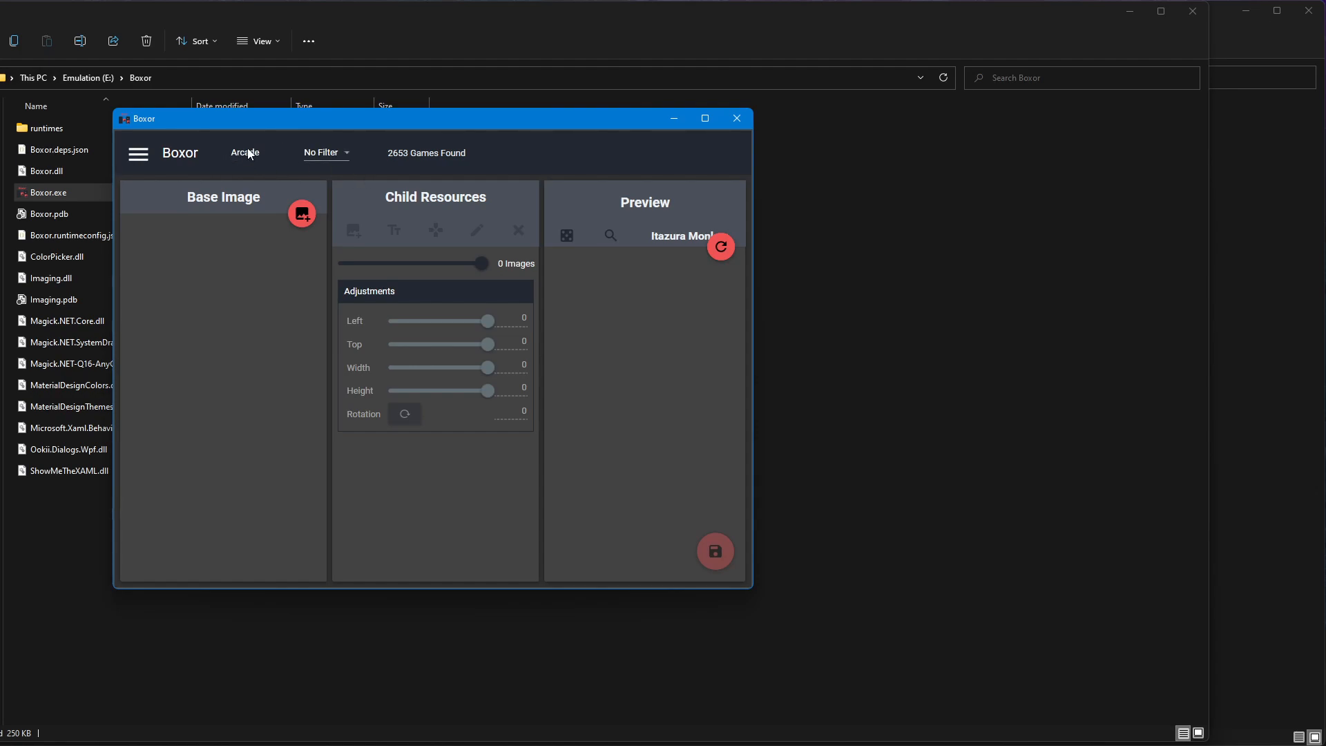
Step: Choose Texas Instruments TI 99 4A as the platform
left_click(249, 153)
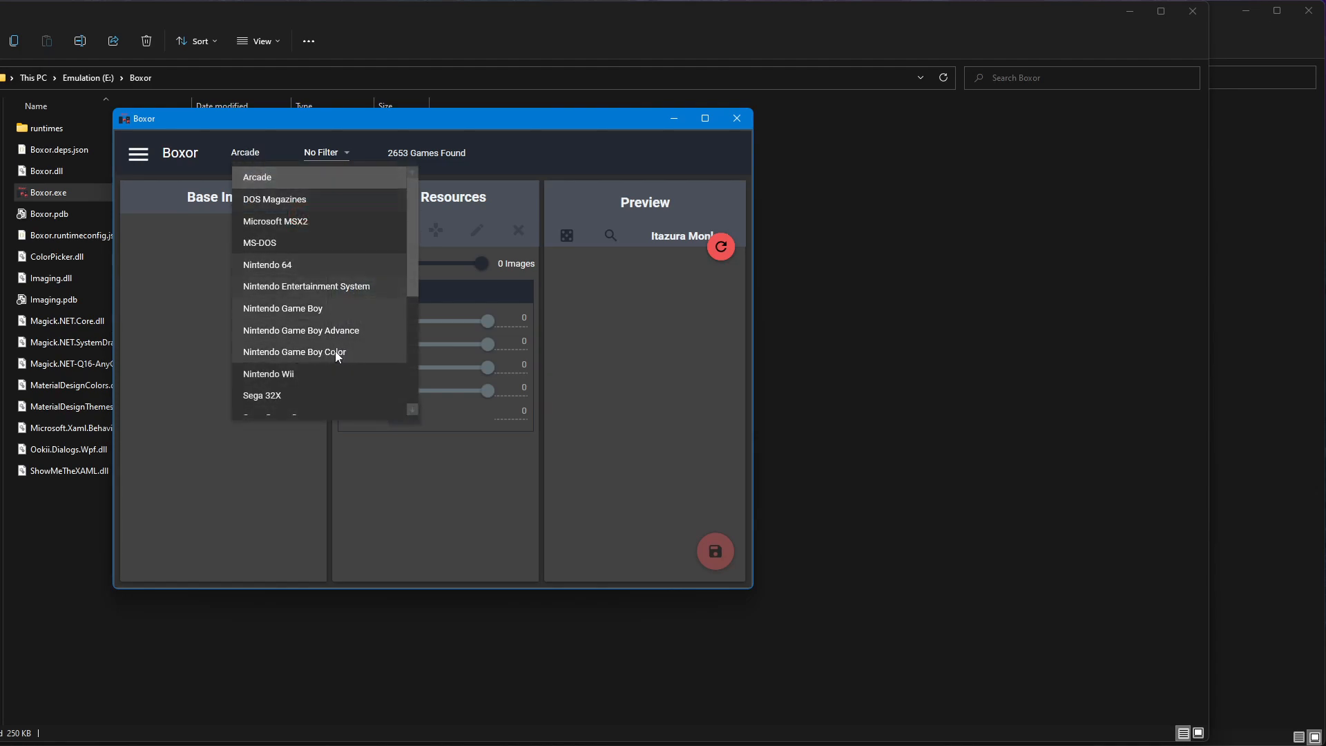
scroll(339, 352, "down", 6)
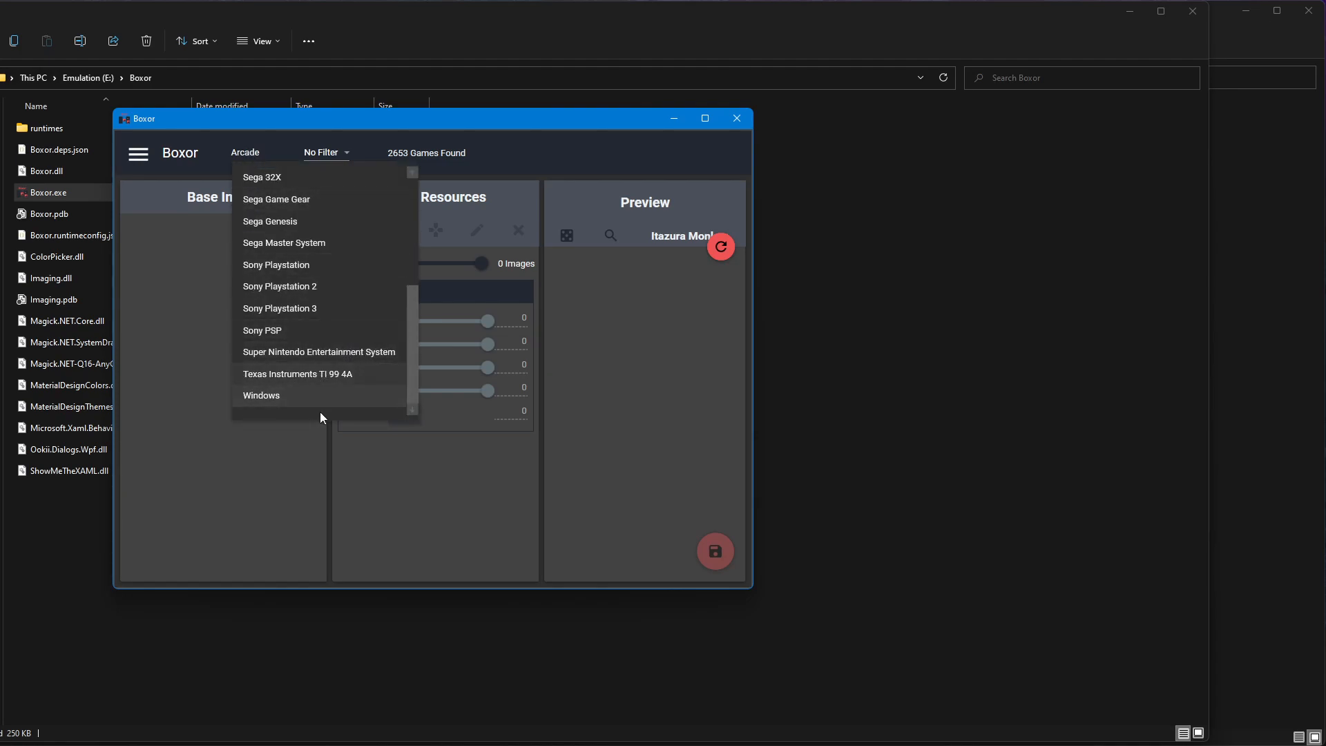
left_click(329, 374)
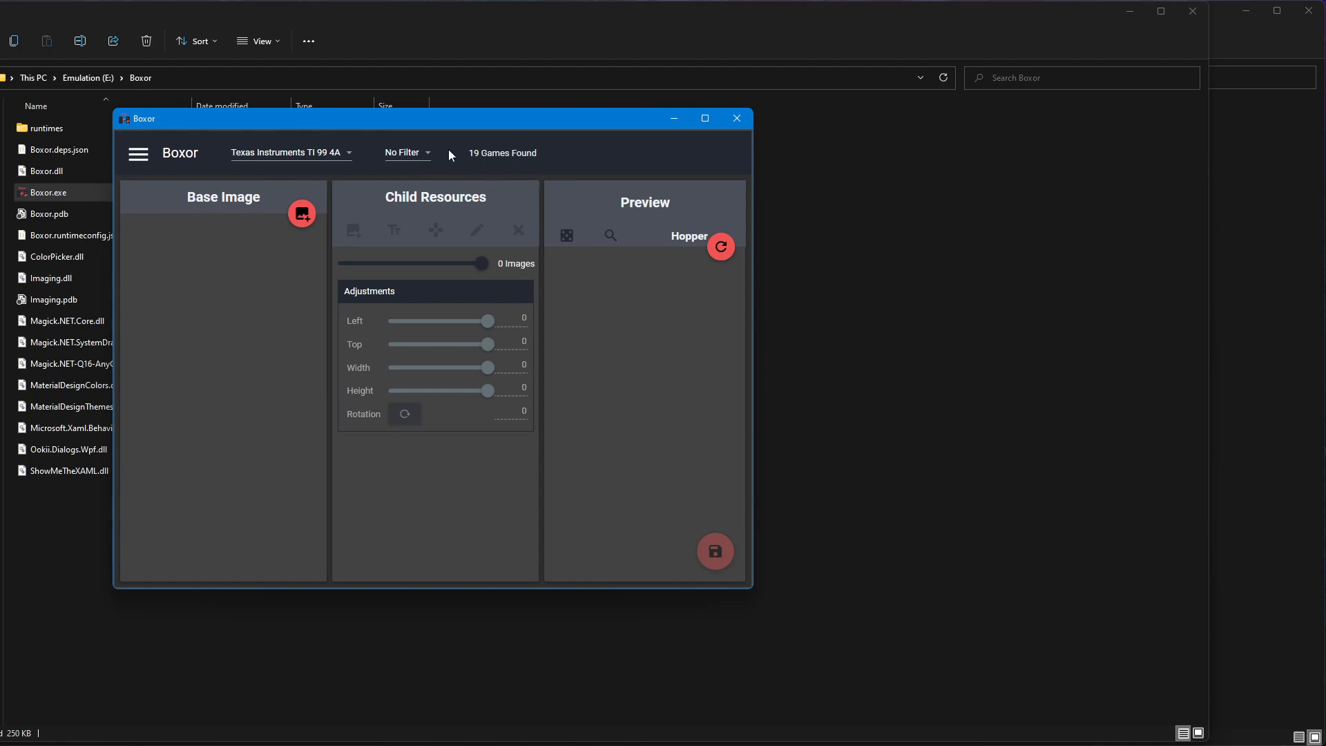
Step: Try the Missing Cart and Missing Front Box filters on the games and return to No Filter
left_click(407, 153)
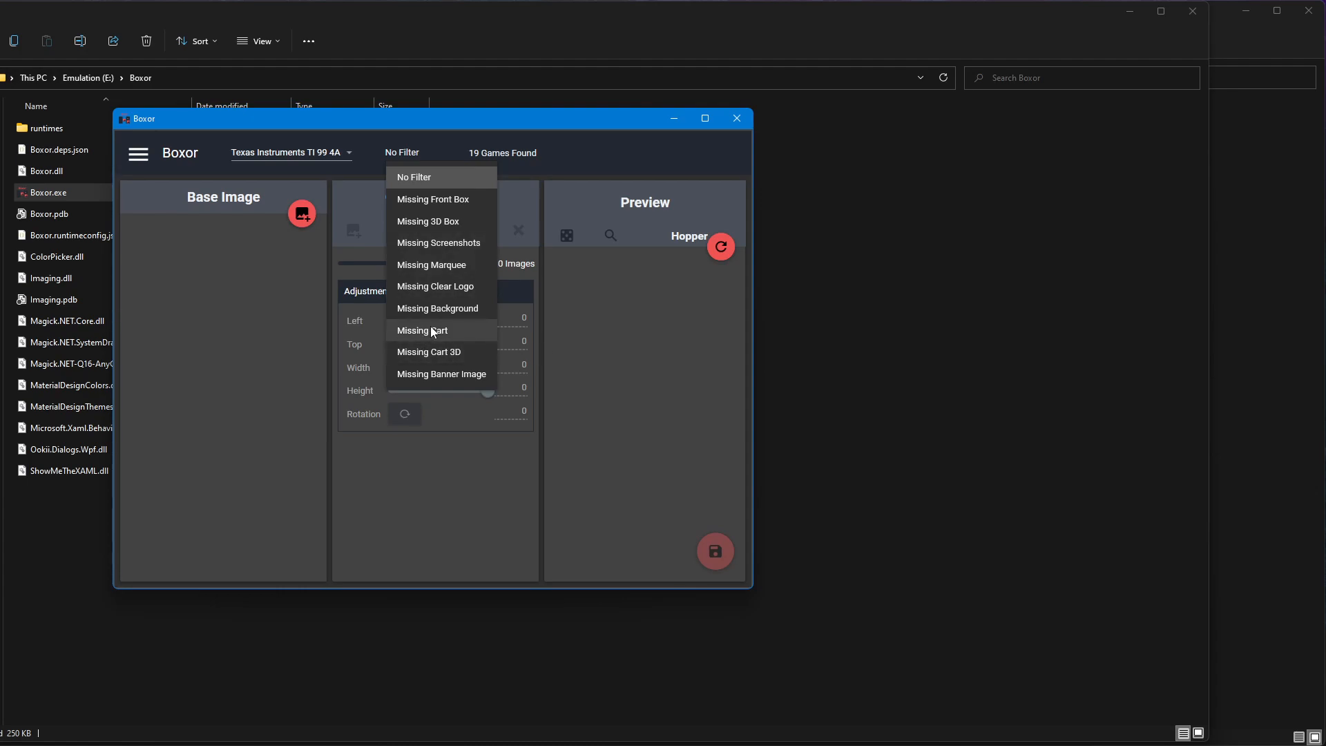
left_click(468, 329)
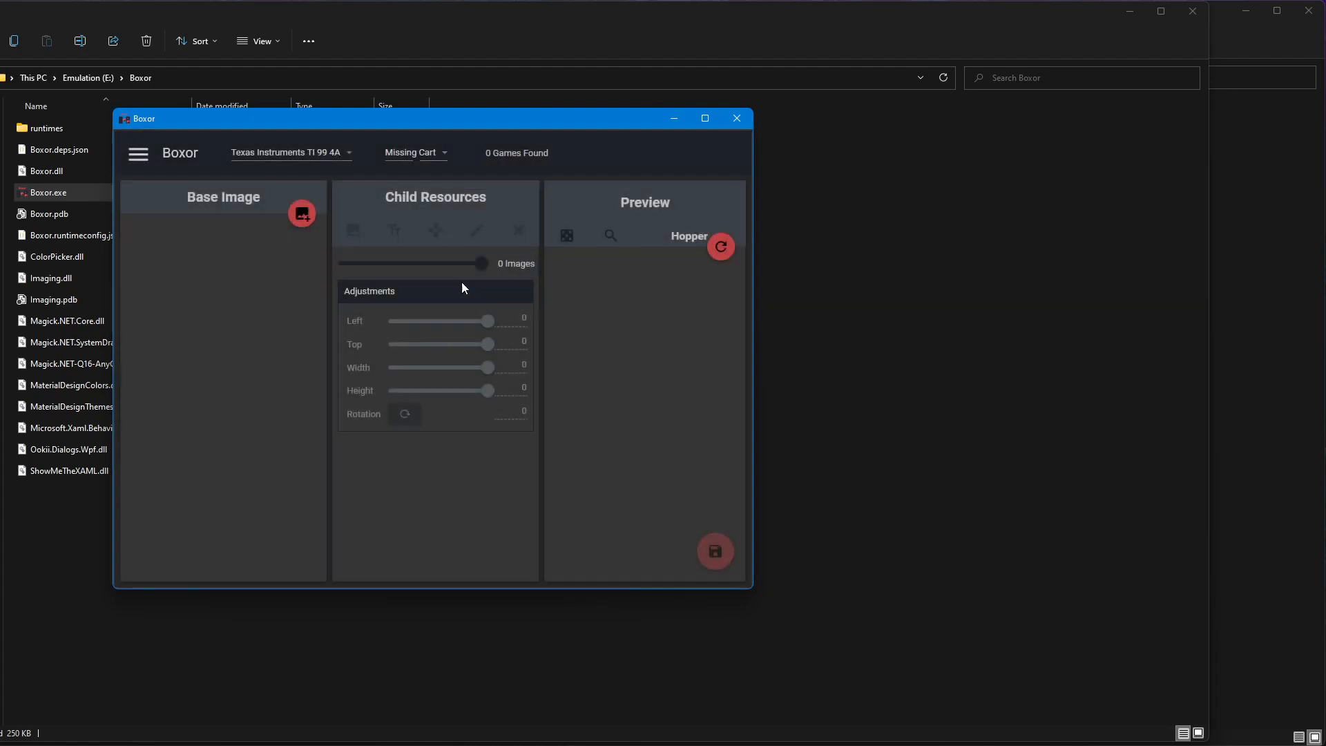
left_click(429, 154)
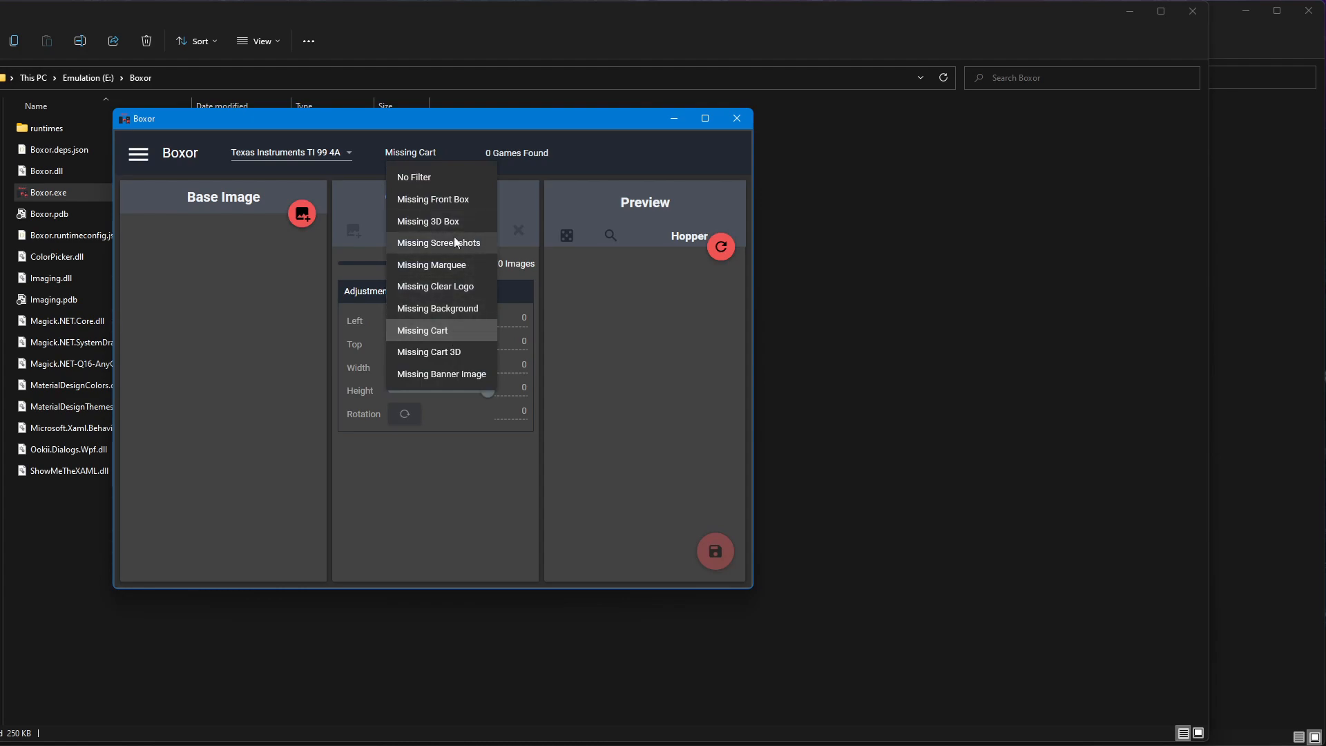
left_click(435, 199)
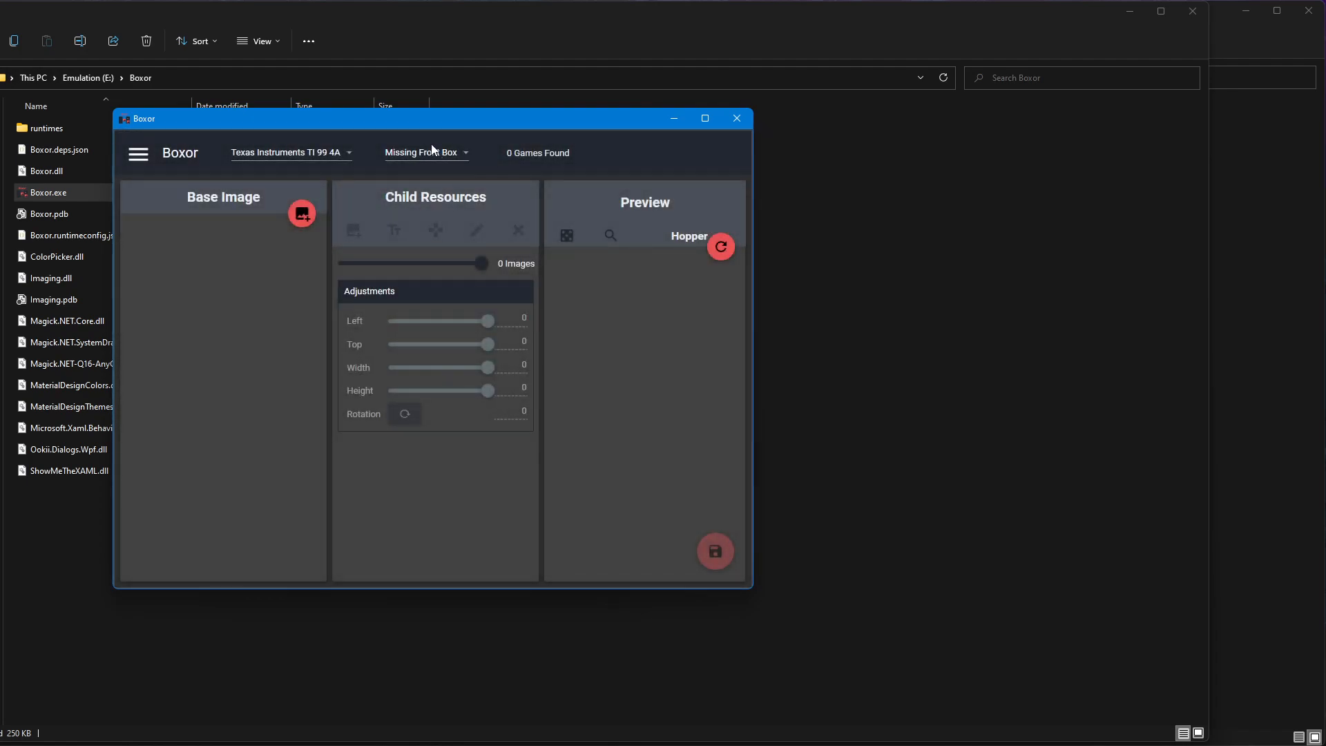
left_click(434, 151)
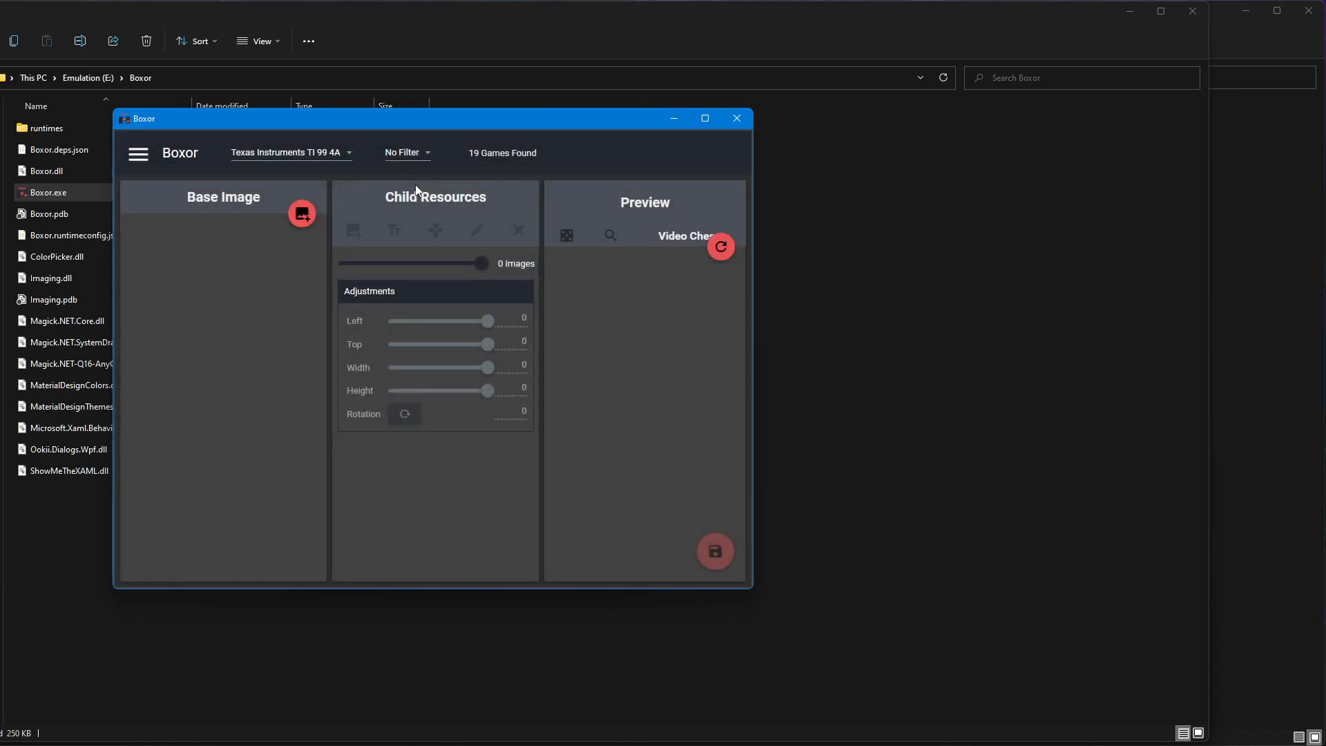
Step: Load box.png from e:\Working as the base image and maximize the Boxor window
left_click(301, 214)
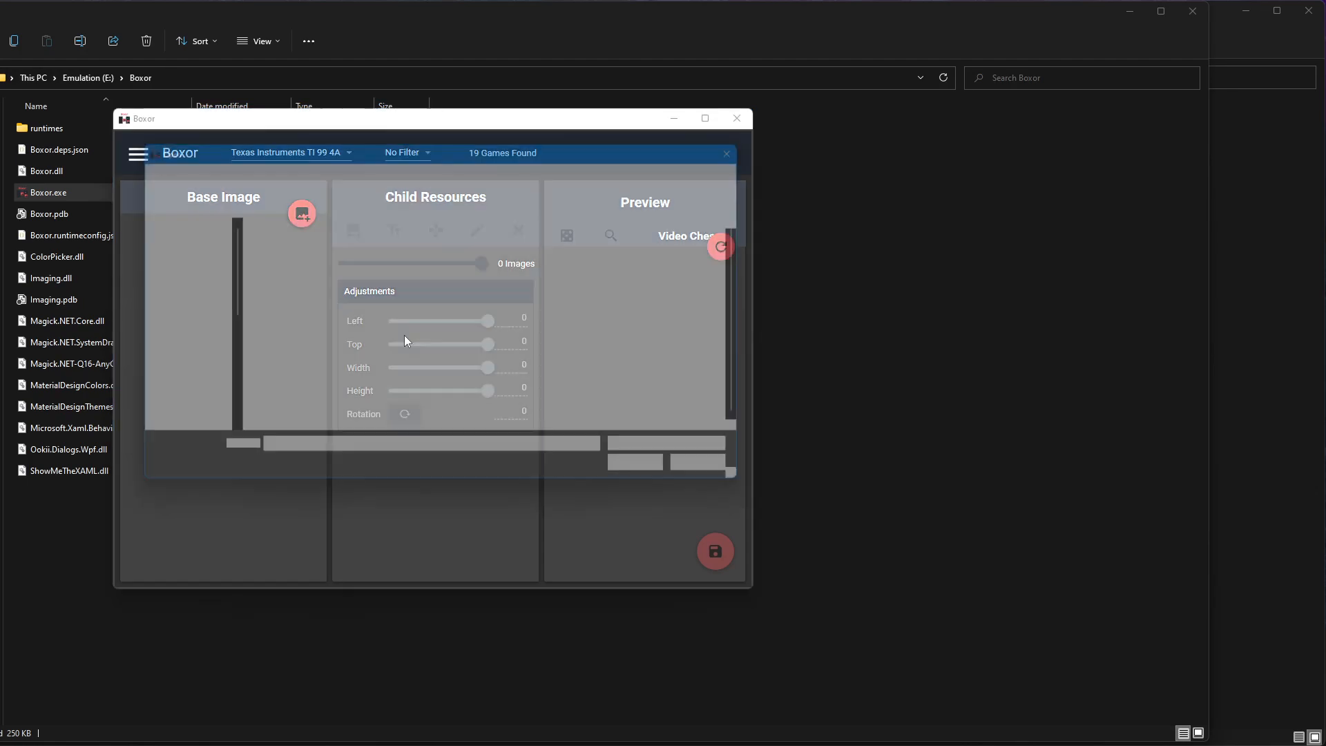
type("e:\\Working")
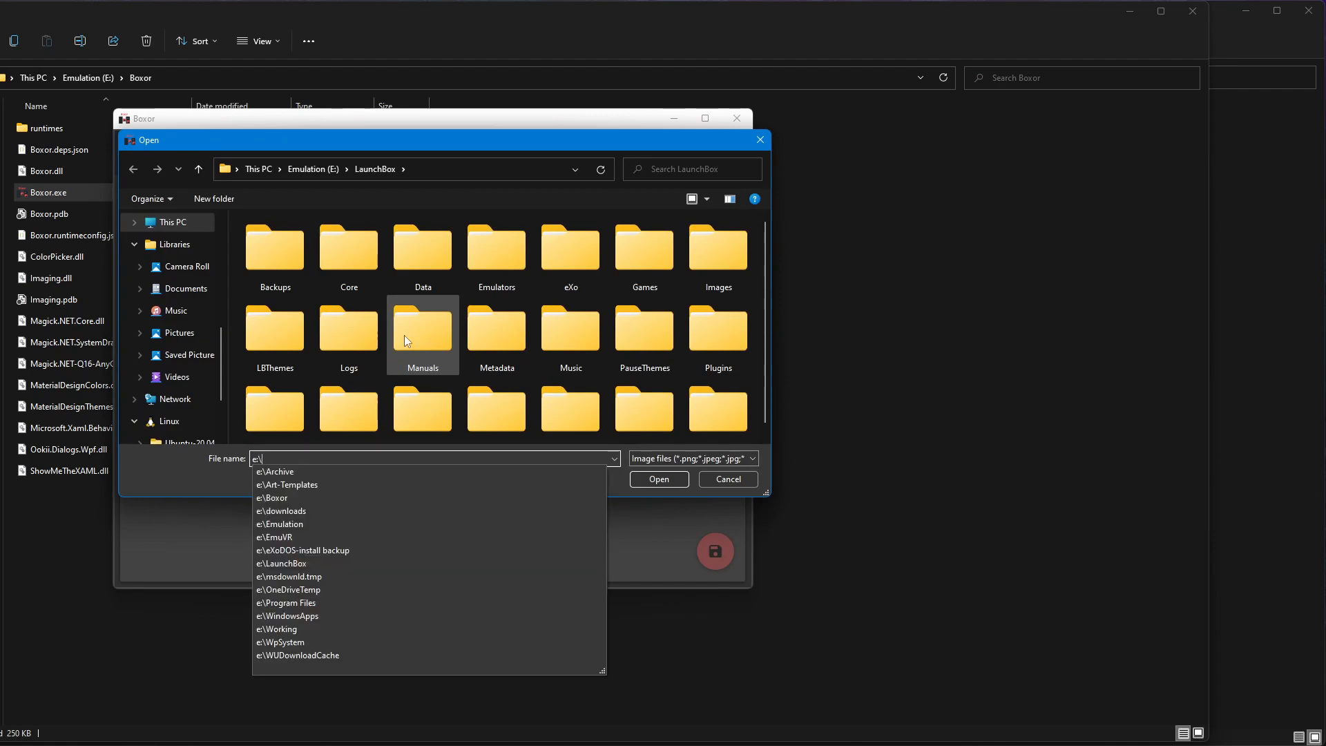
key("Return")
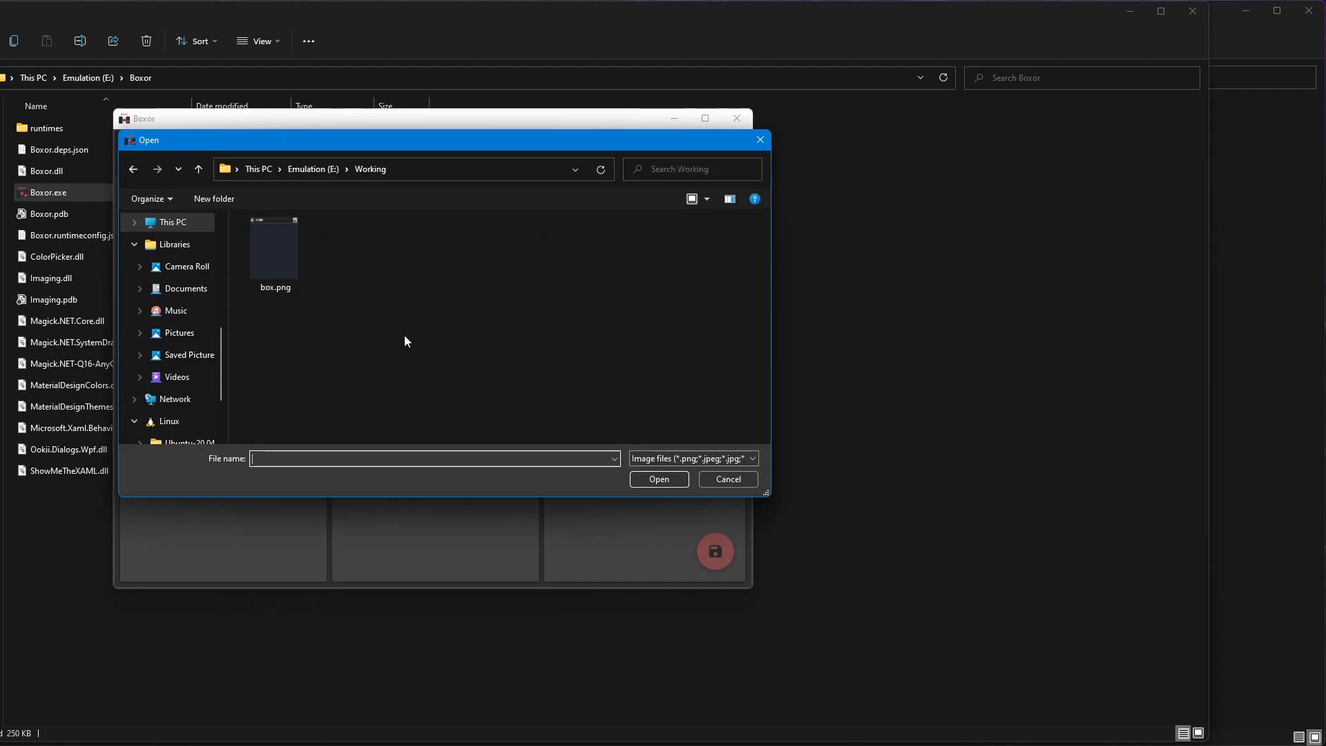
left_click(283, 252)
double_click(283, 252)
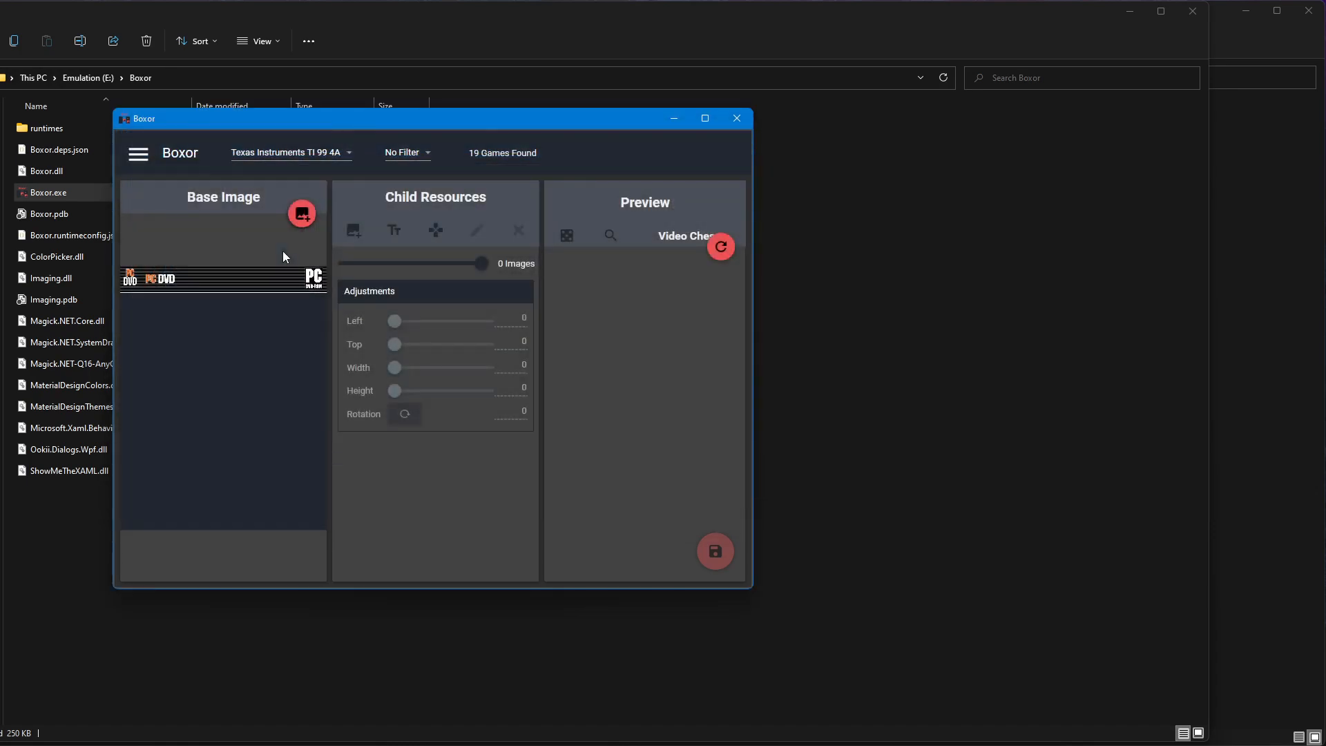
left_click(705, 119)
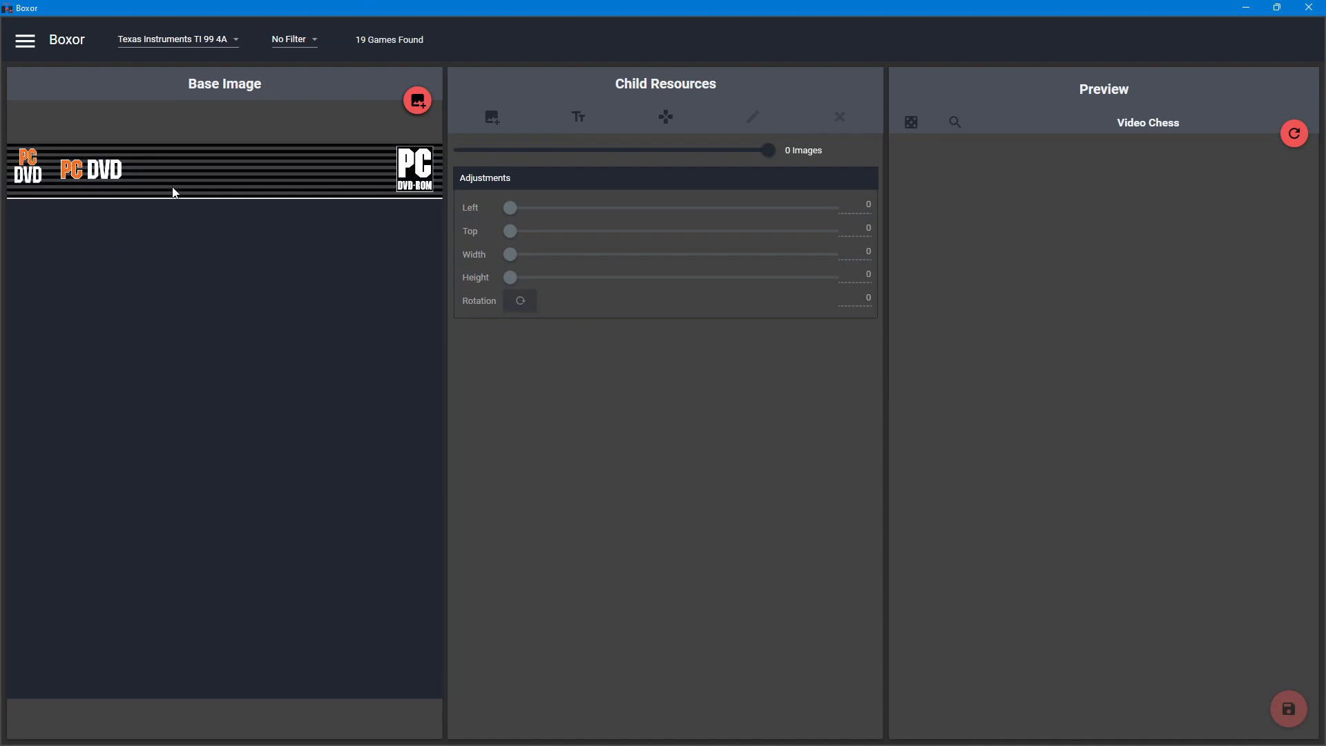
left_click(144, 41)
Step: Start a free-form text resource in Comic Sans MS reading "some text"
left_click(577, 120)
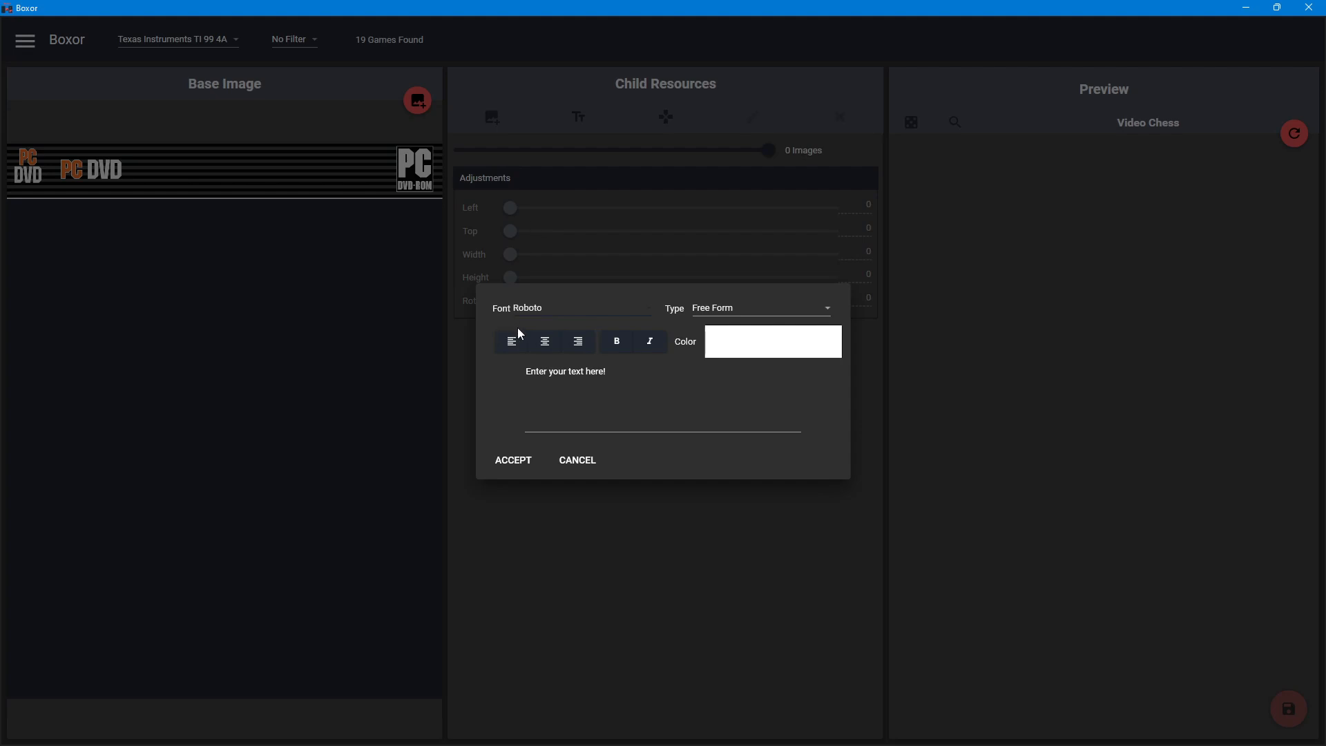
left_click(586, 309)
left_click(601, 532)
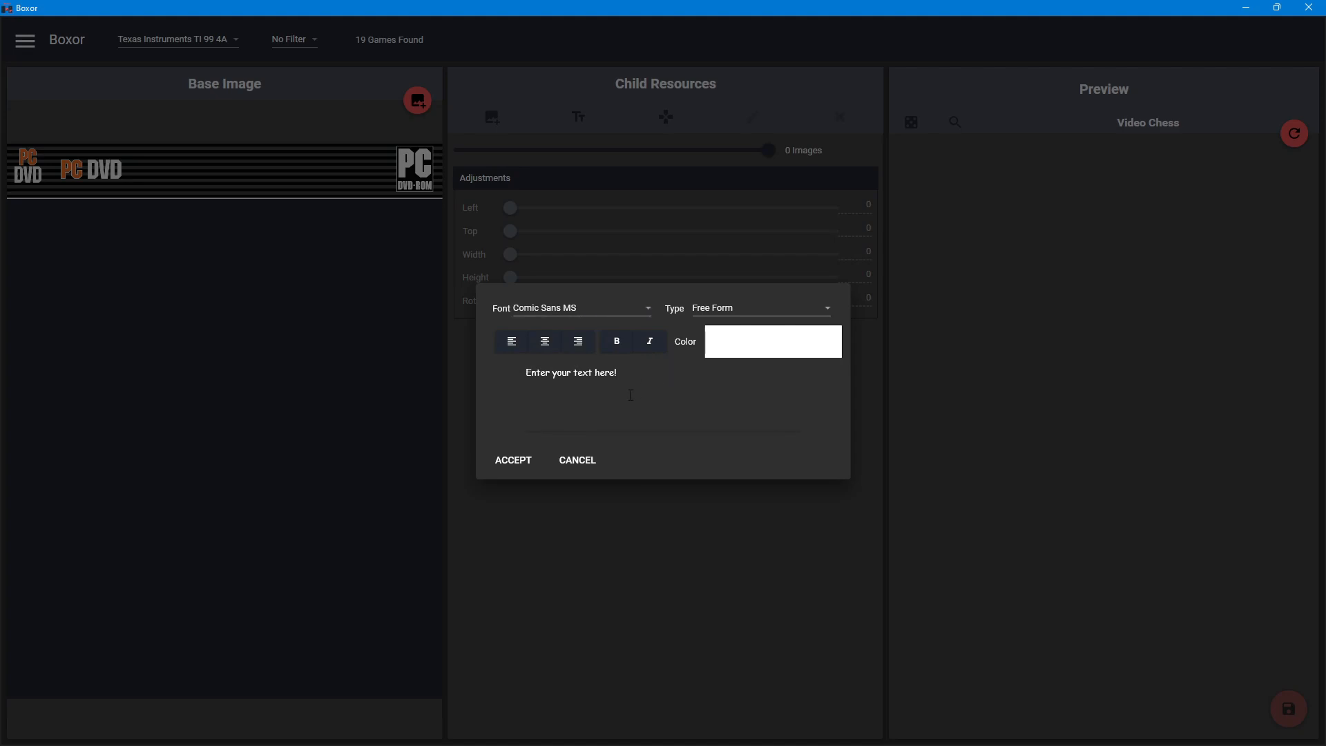
key("ctrl+a")
type("some te")
Step: Format the text as centred, bold and italic in dark yellow #FFAFAF1C, and accept it
left_click(545, 342)
left_click(617, 341)
left_click(651, 341)
left_click(766, 350)
left_click_drag(783, 153, 798, 122)
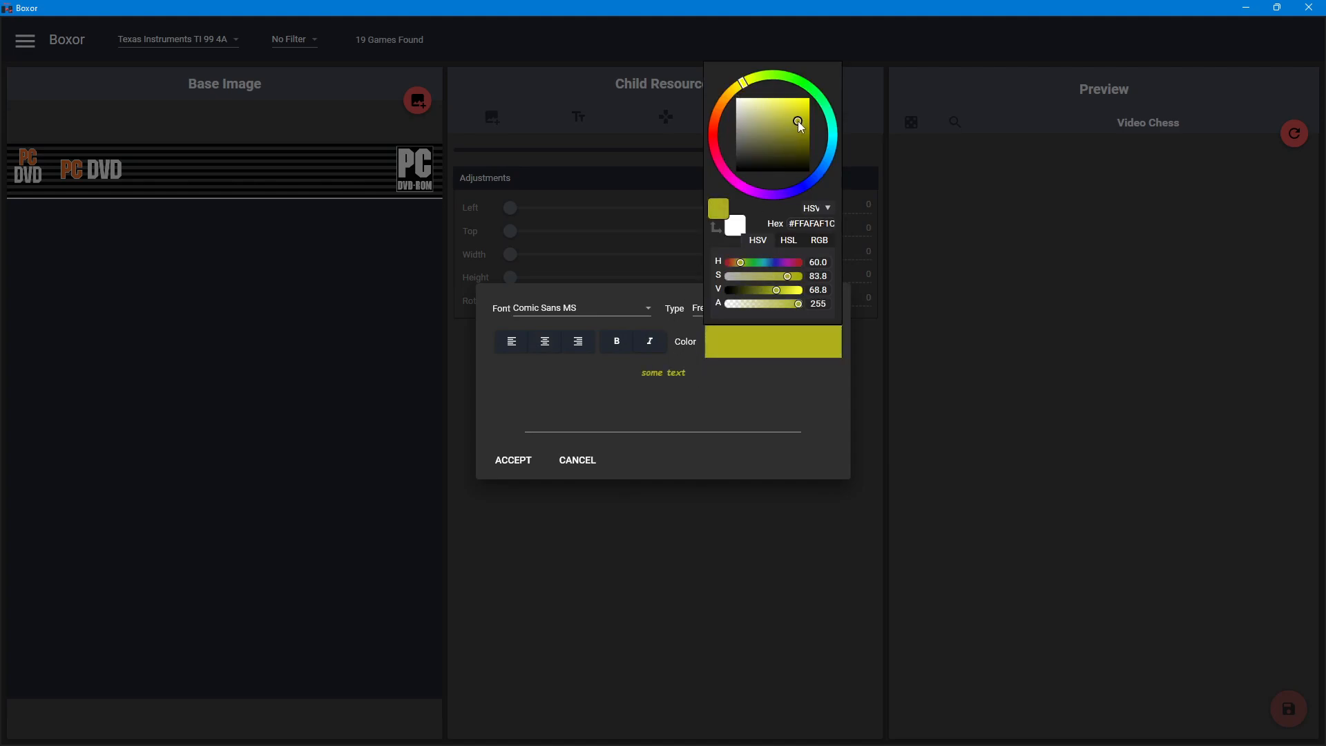
left_click(764, 349)
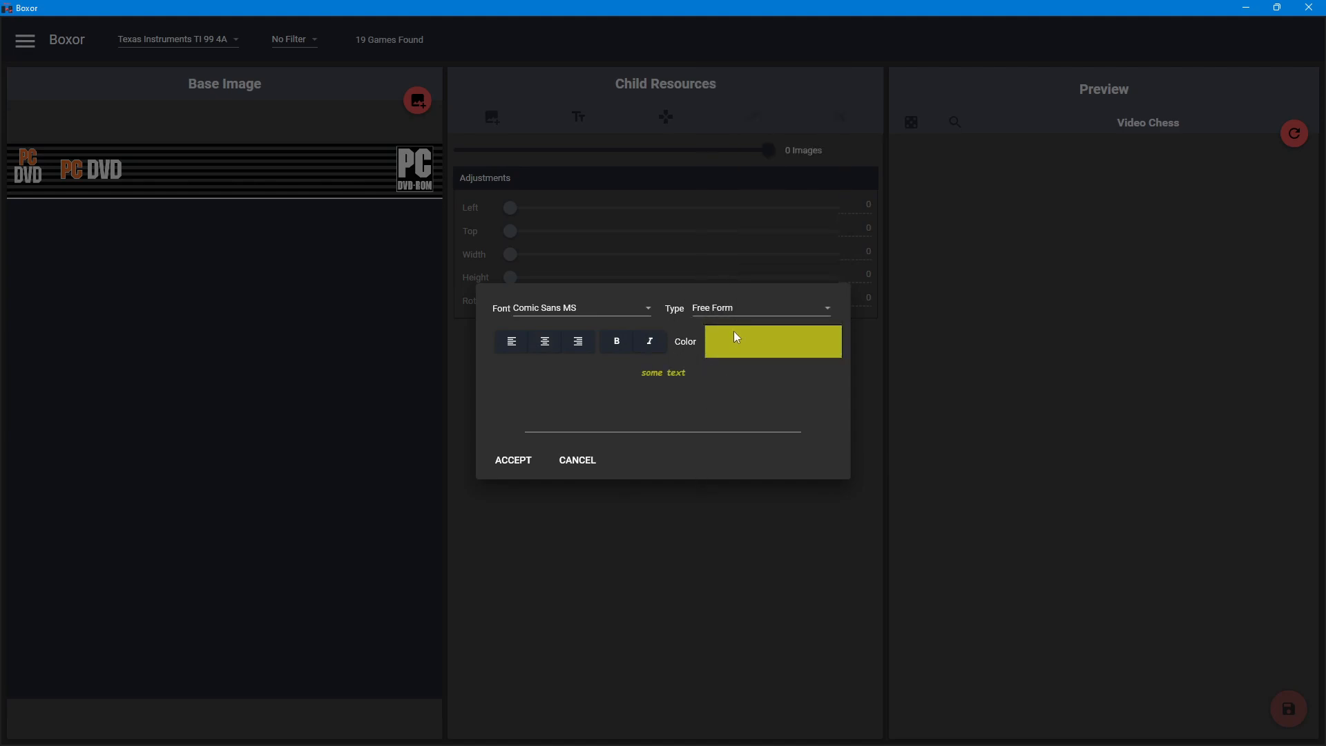
left_click(532, 442)
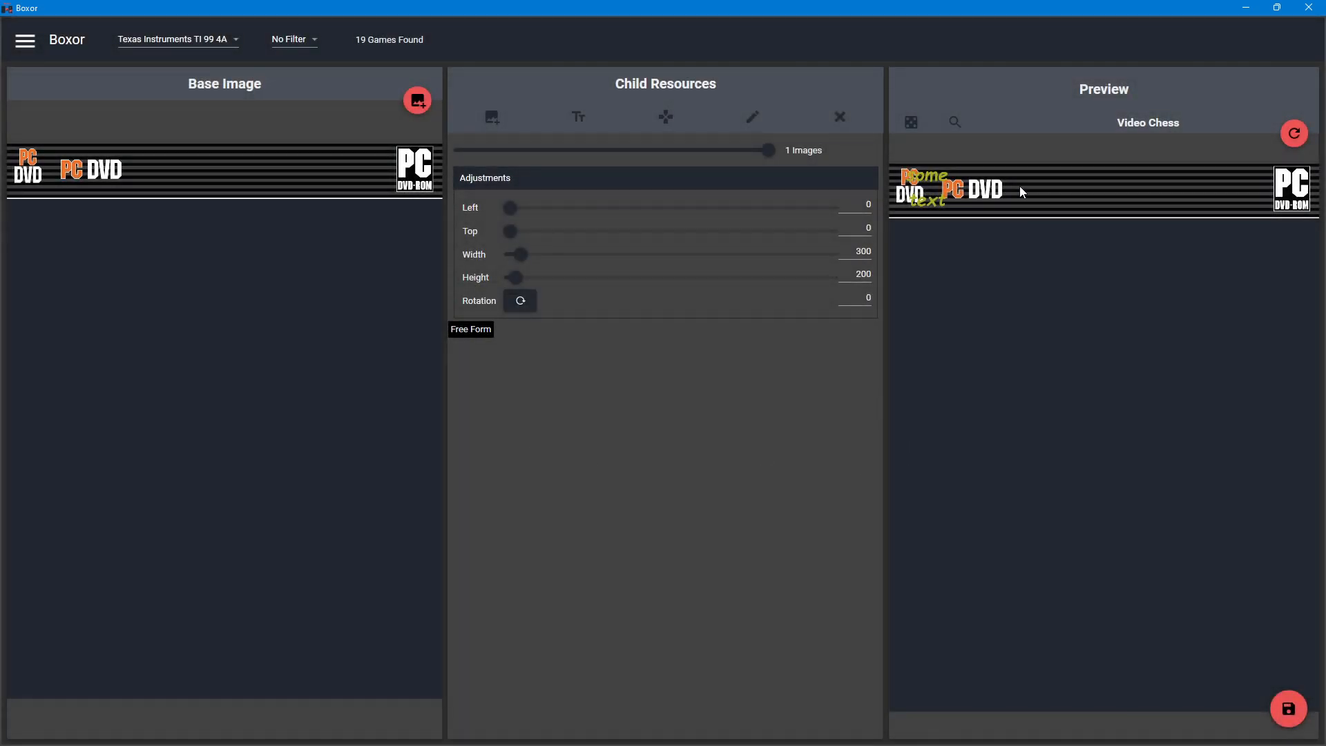
Step: Move the text resource down to a Top value of 397 and change its type to Title
left_click_drag(516, 230, 527, 231)
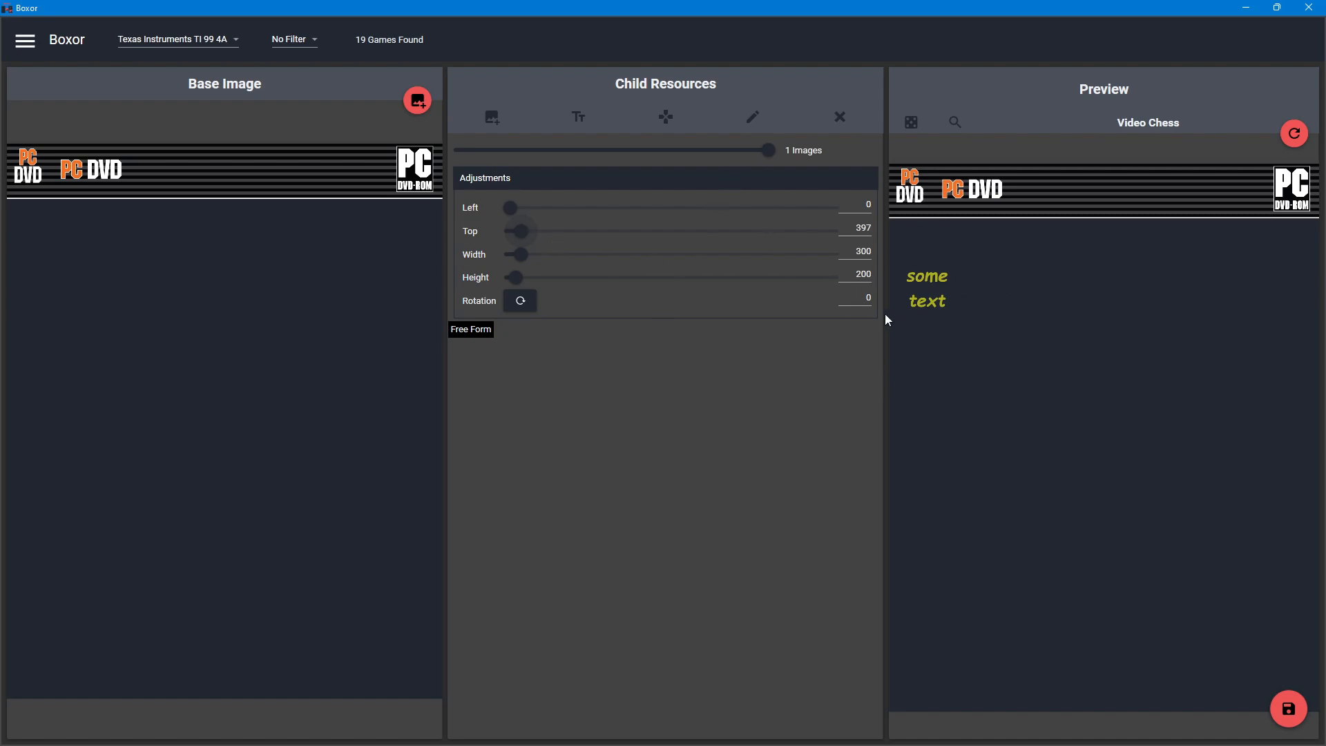
left_click(737, 122)
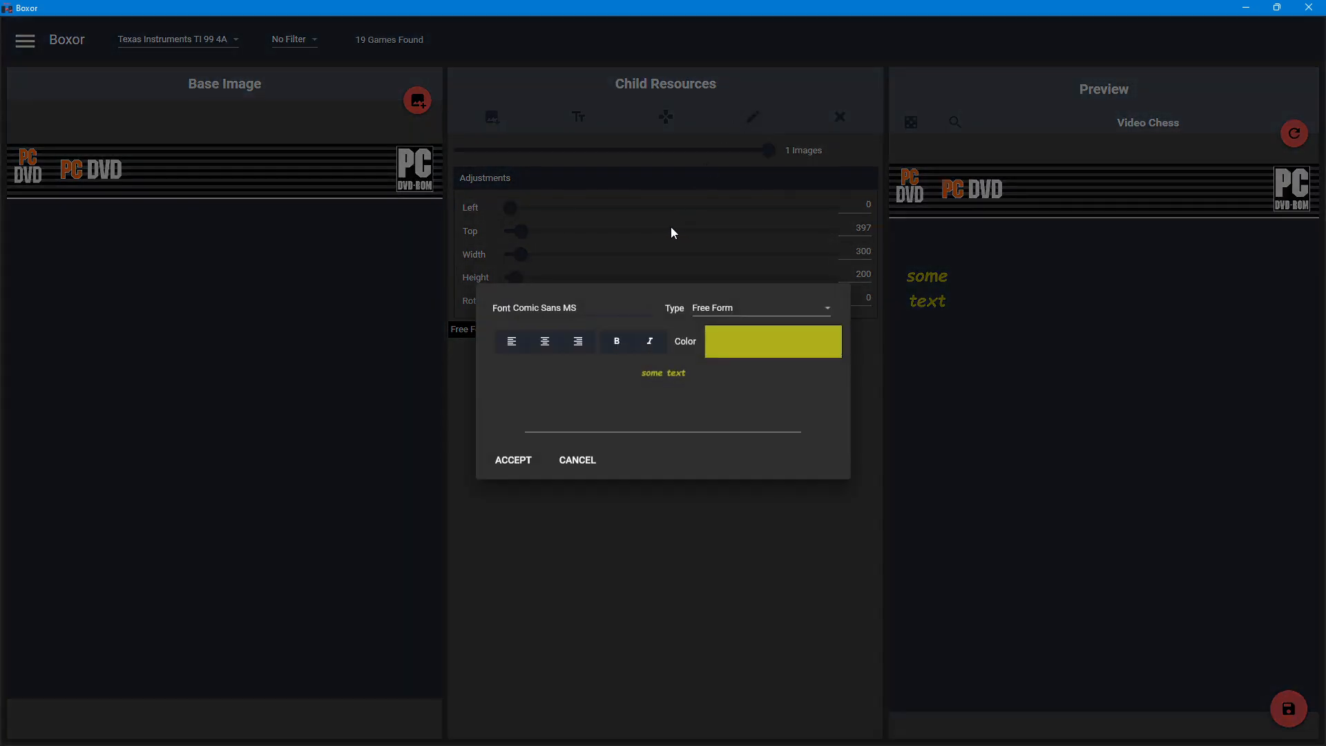
left_click(714, 310)
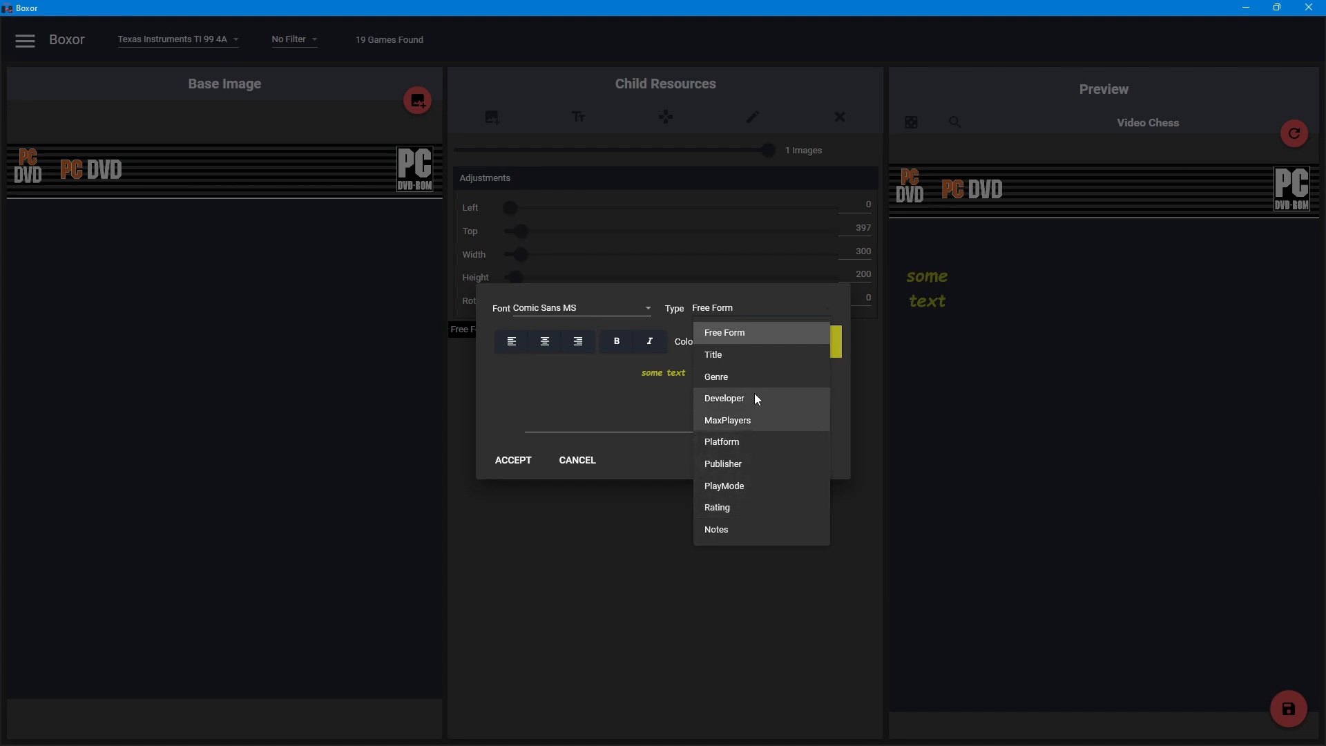
left_click(736, 357)
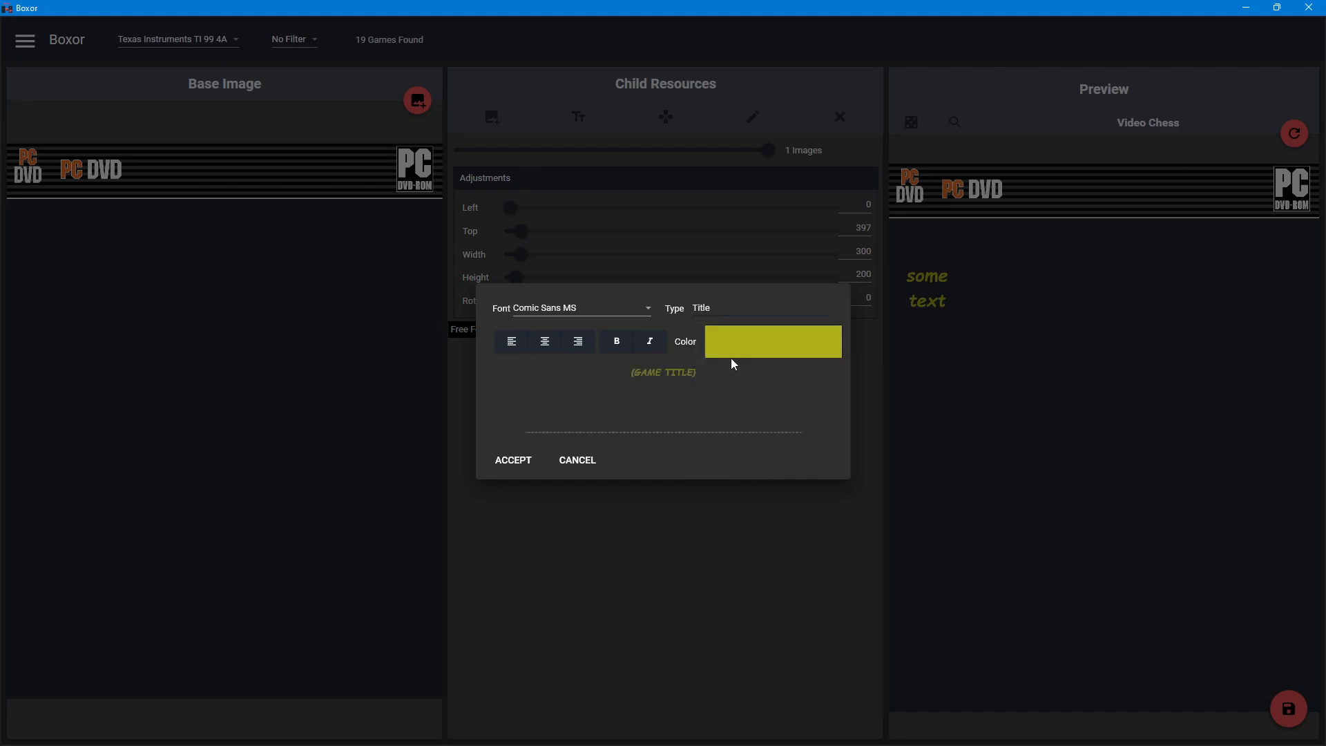
Step: Recolour the title text green, turn off italics, and accept the changes
left_click(812, 334)
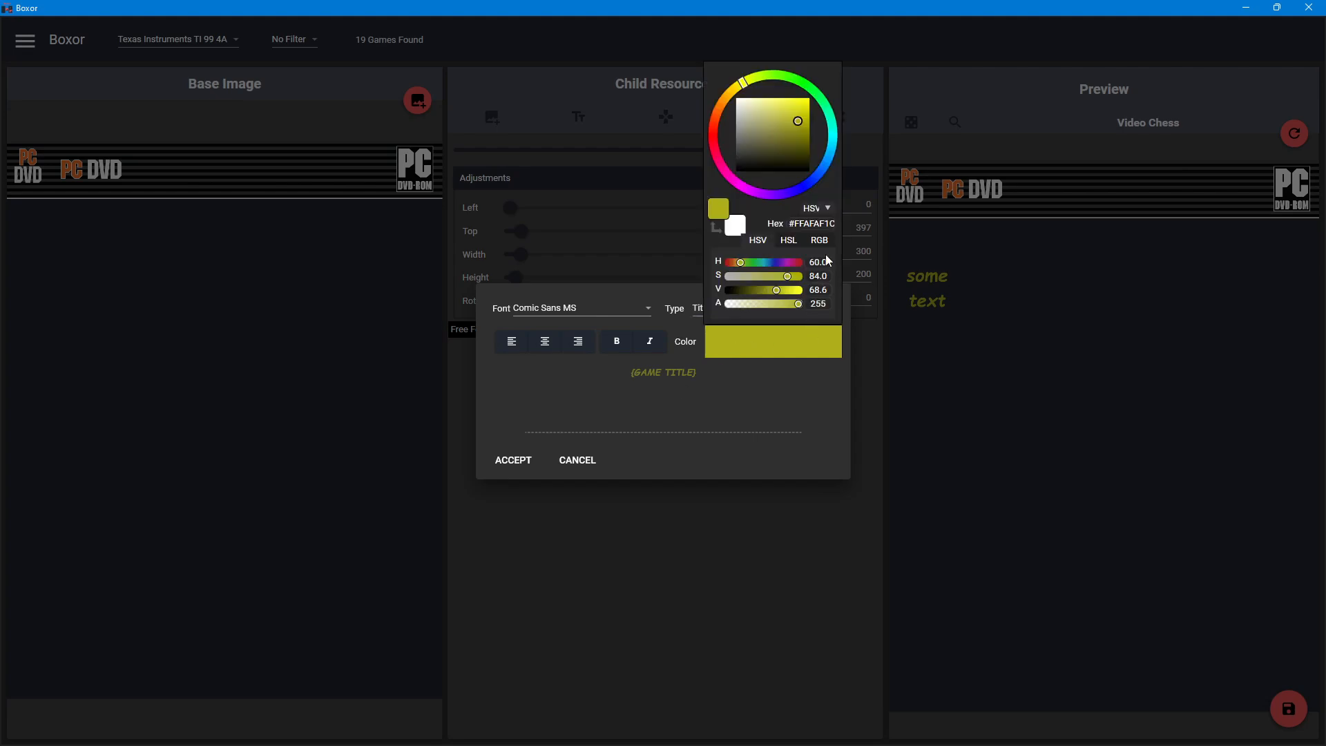
left_click(801, 86)
left_click(744, 346)
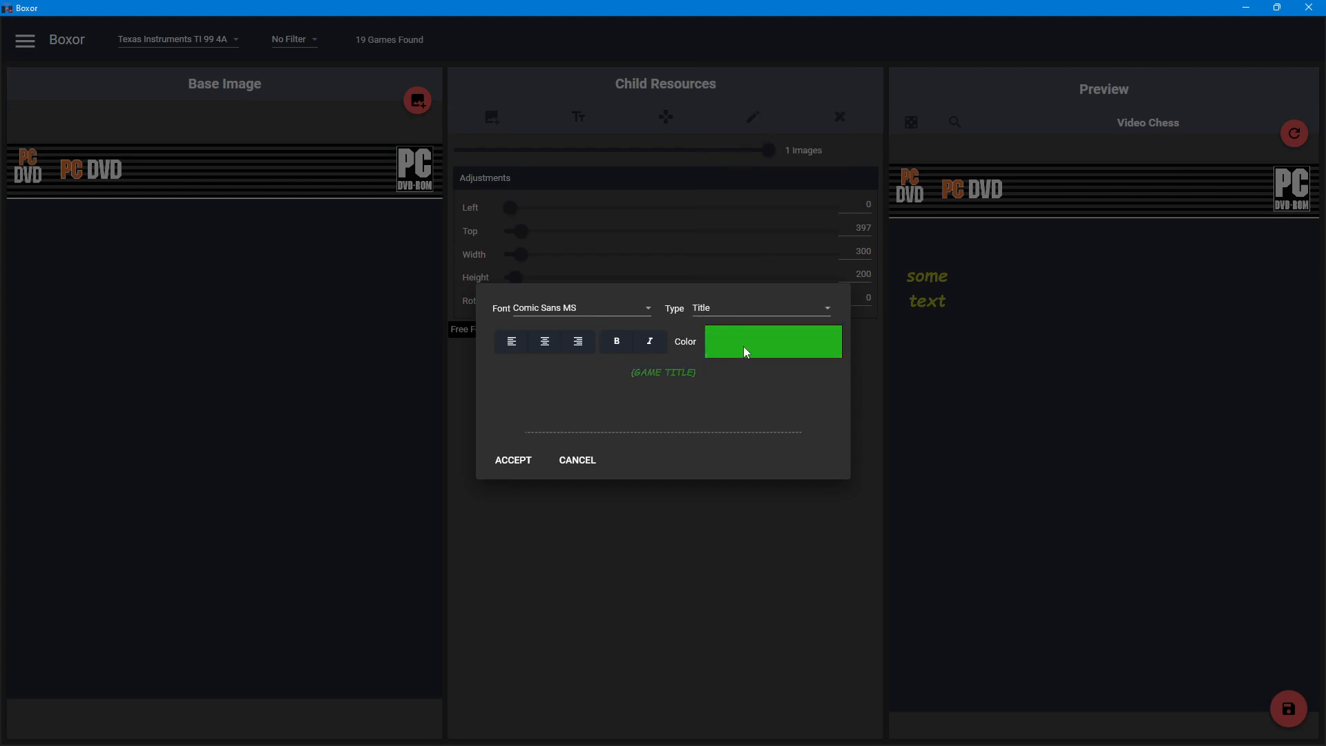
left_click(652, 344)
left_click(537, 475)
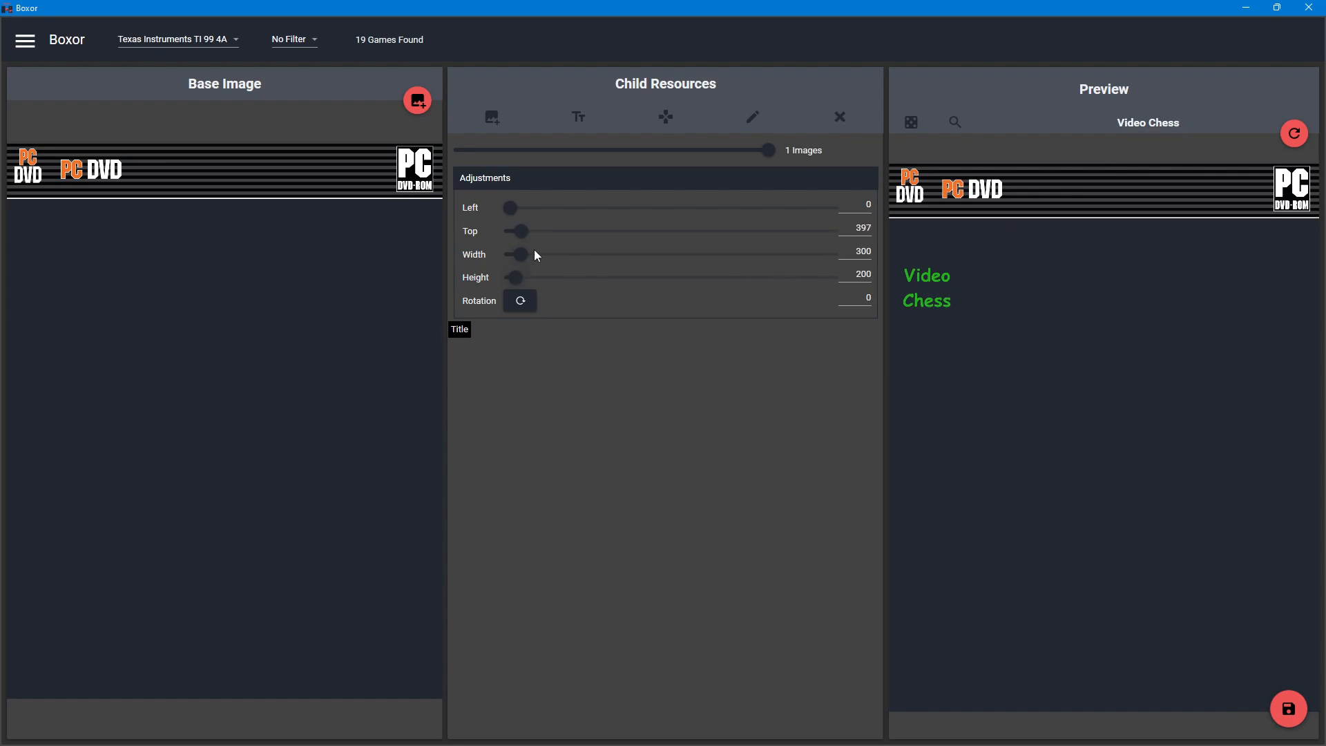
Step: Move the title text down to a Top value of 1934 and rotate it to 45 degrees
left_click_drag(523, 231, 570, 228)
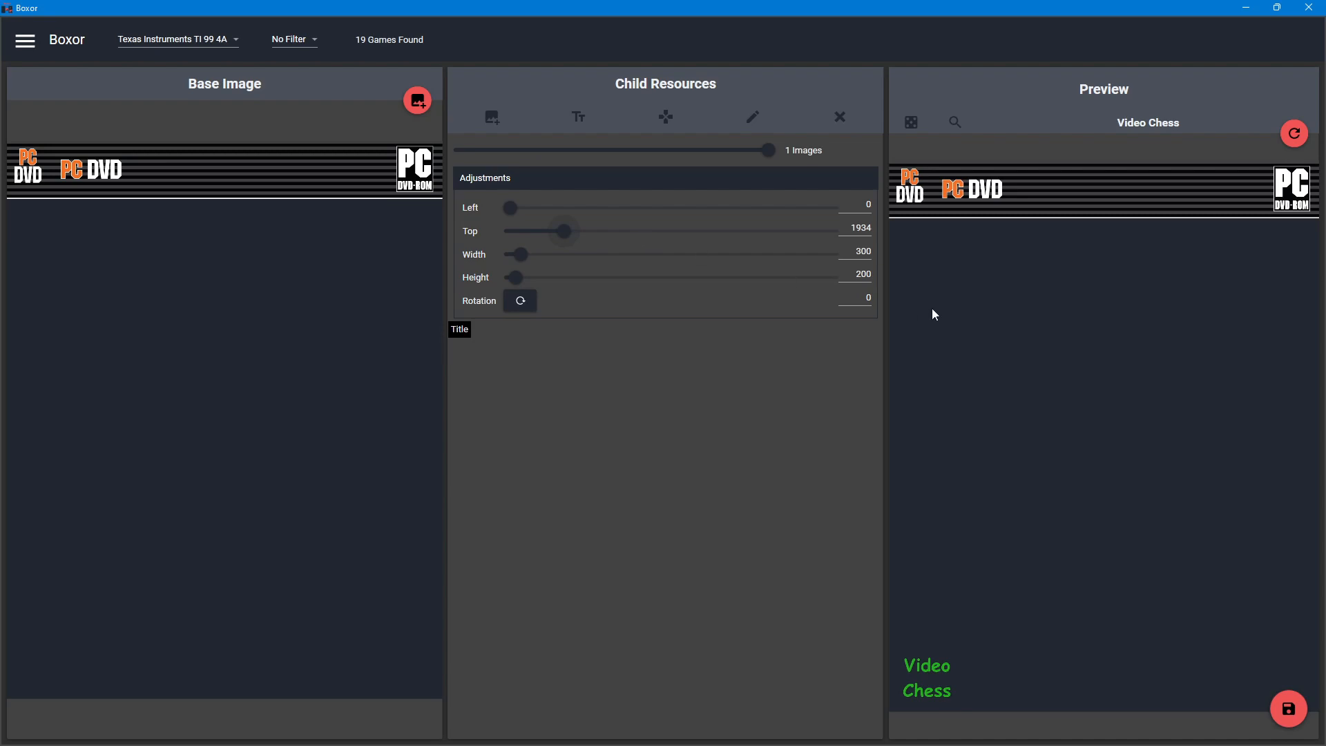
left_click(521, 302)
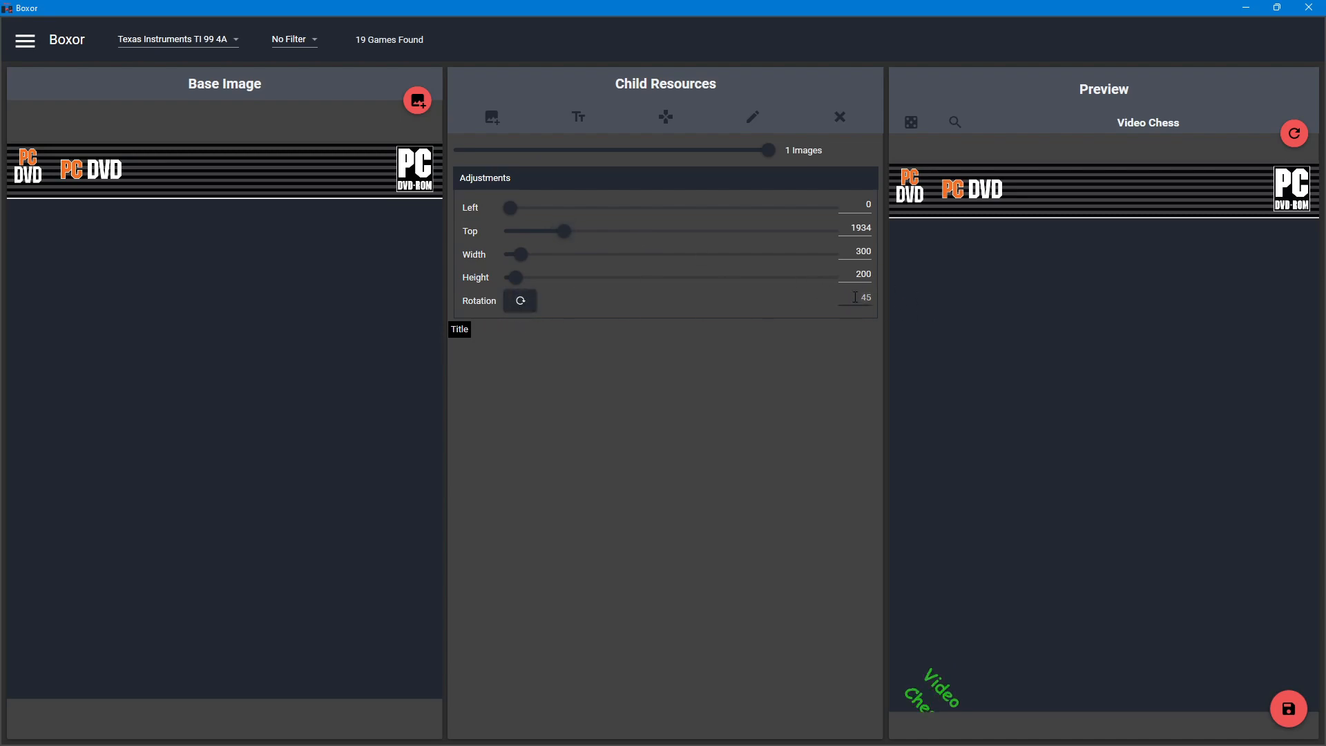
Step: Set the title text's rotation to 0 degrees
type("0")
left_click(855, 276)
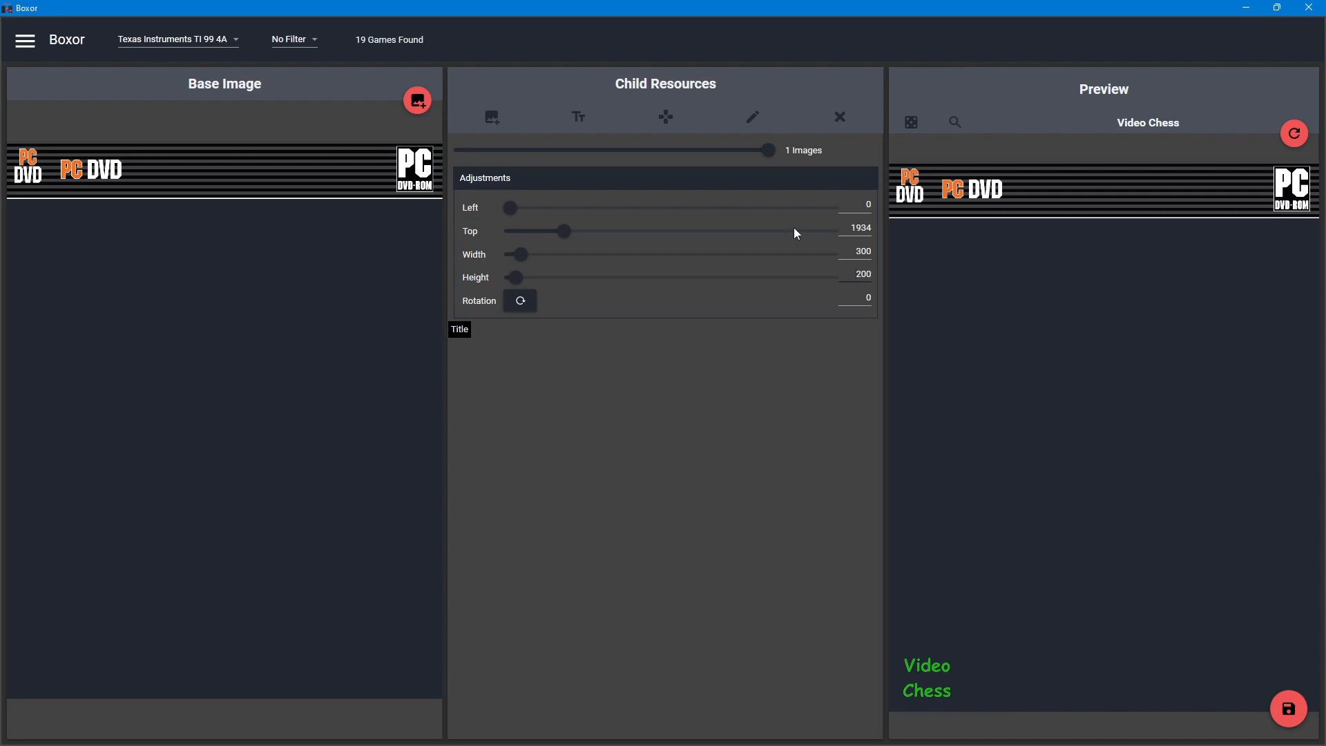
Step: Add a LaunchBox image resource of type Any Screenshot to the box art
left_click(674, 117)
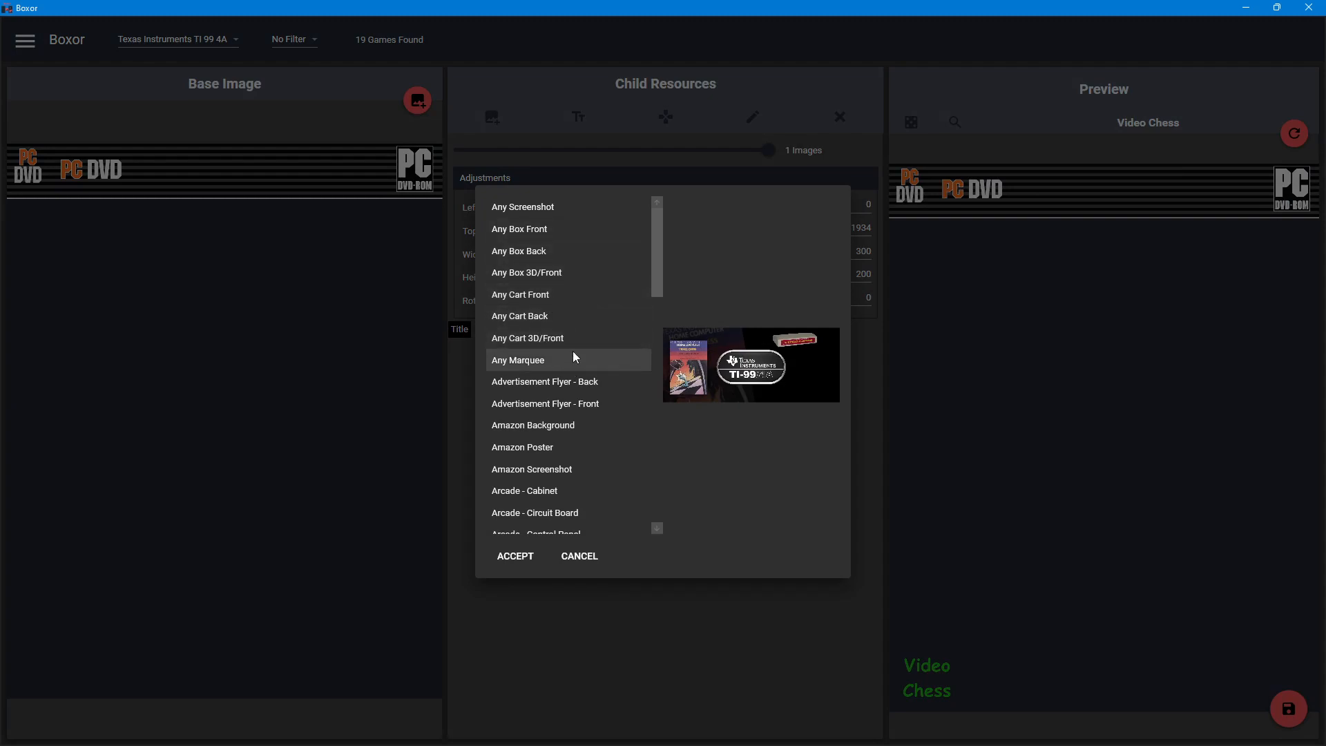
scroll(571, 246, "down", 5)
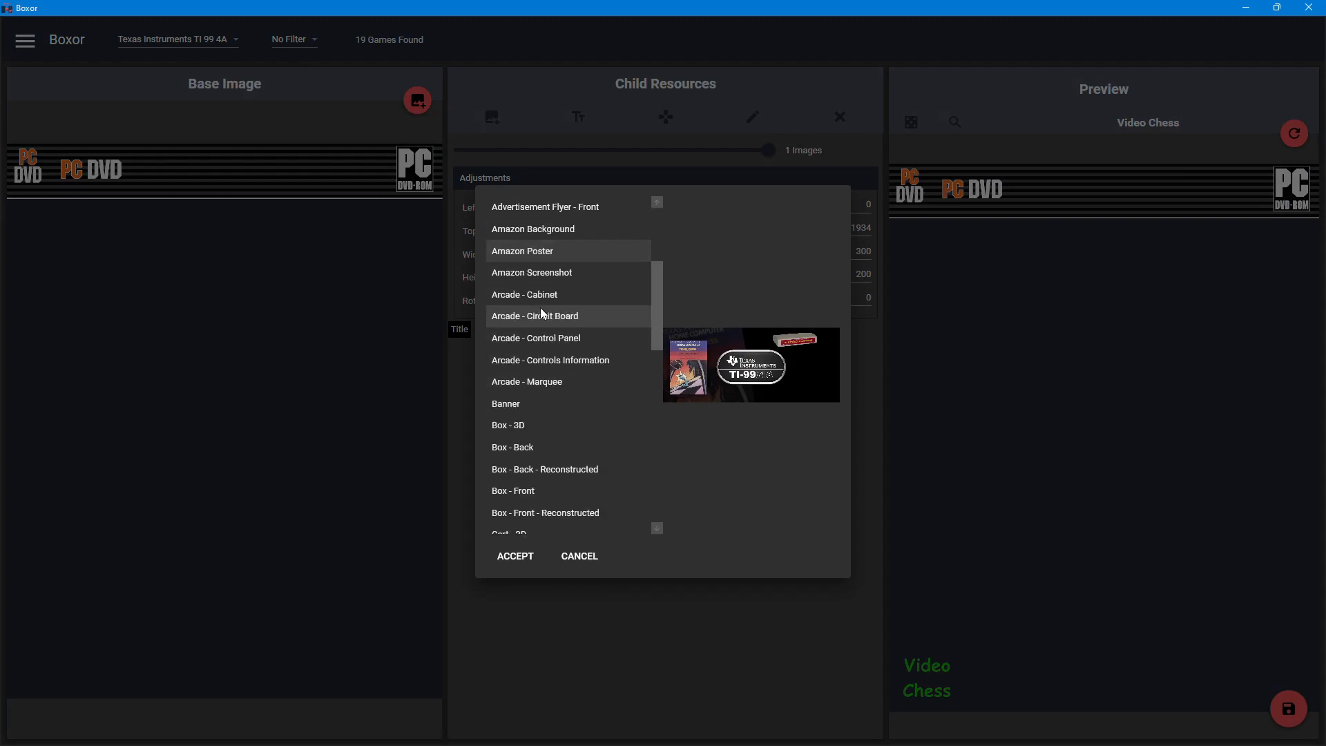
left_click_drag(656, 336, 655, 231)
left_click(542, 222)
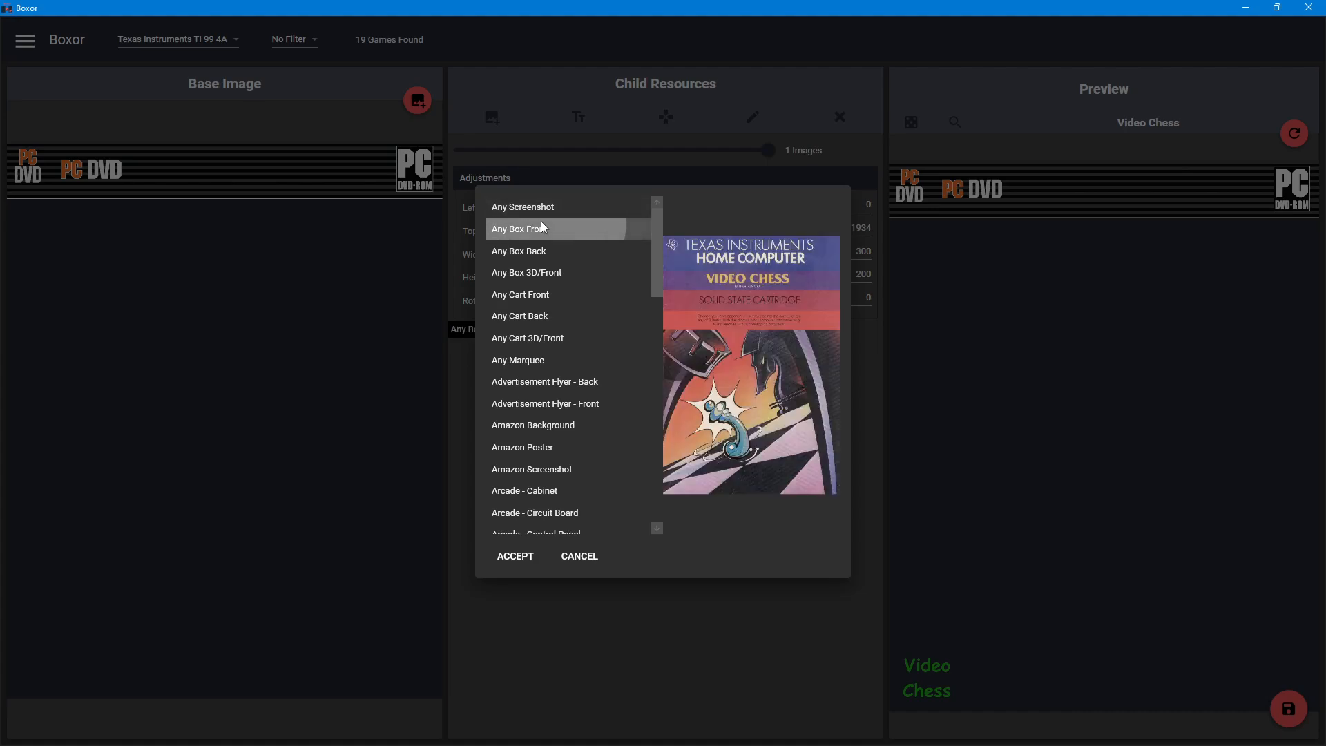
left_click_drag(667, 243, 670, 361)
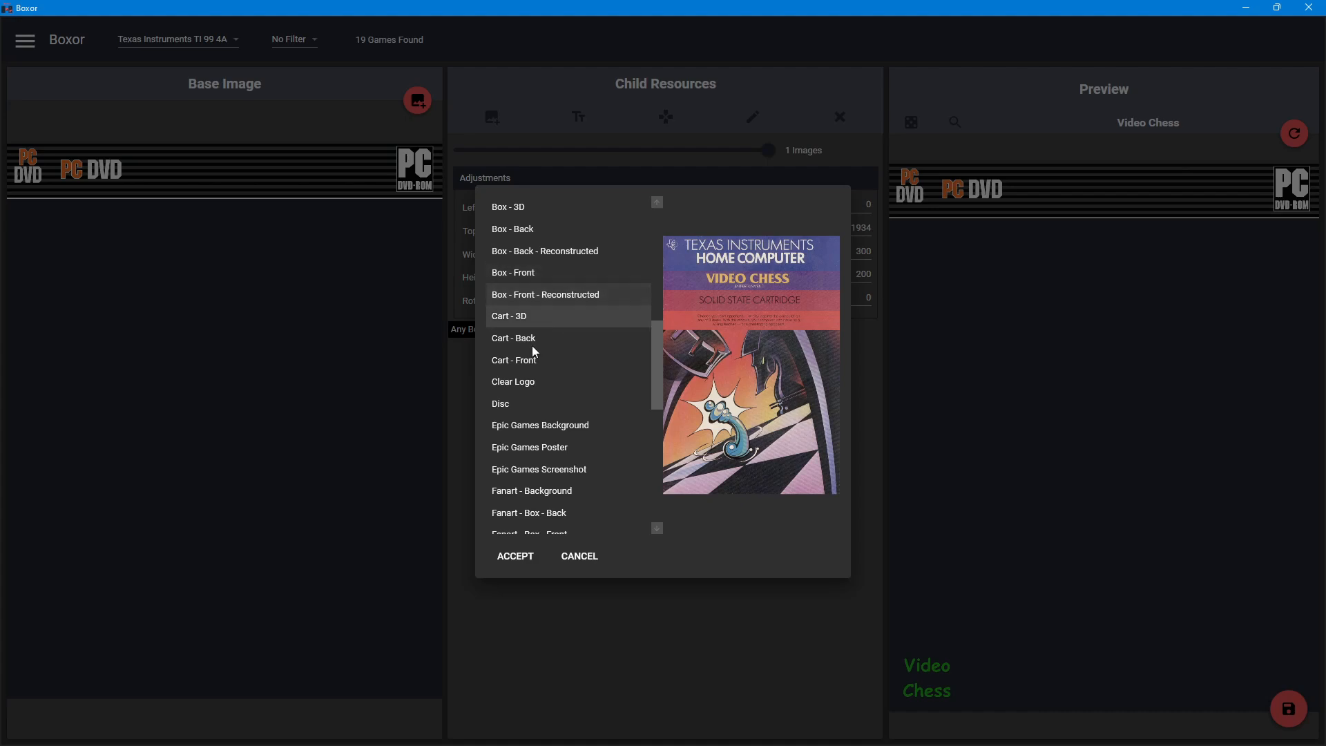
left_click_drag(655, 362, 646, 213)
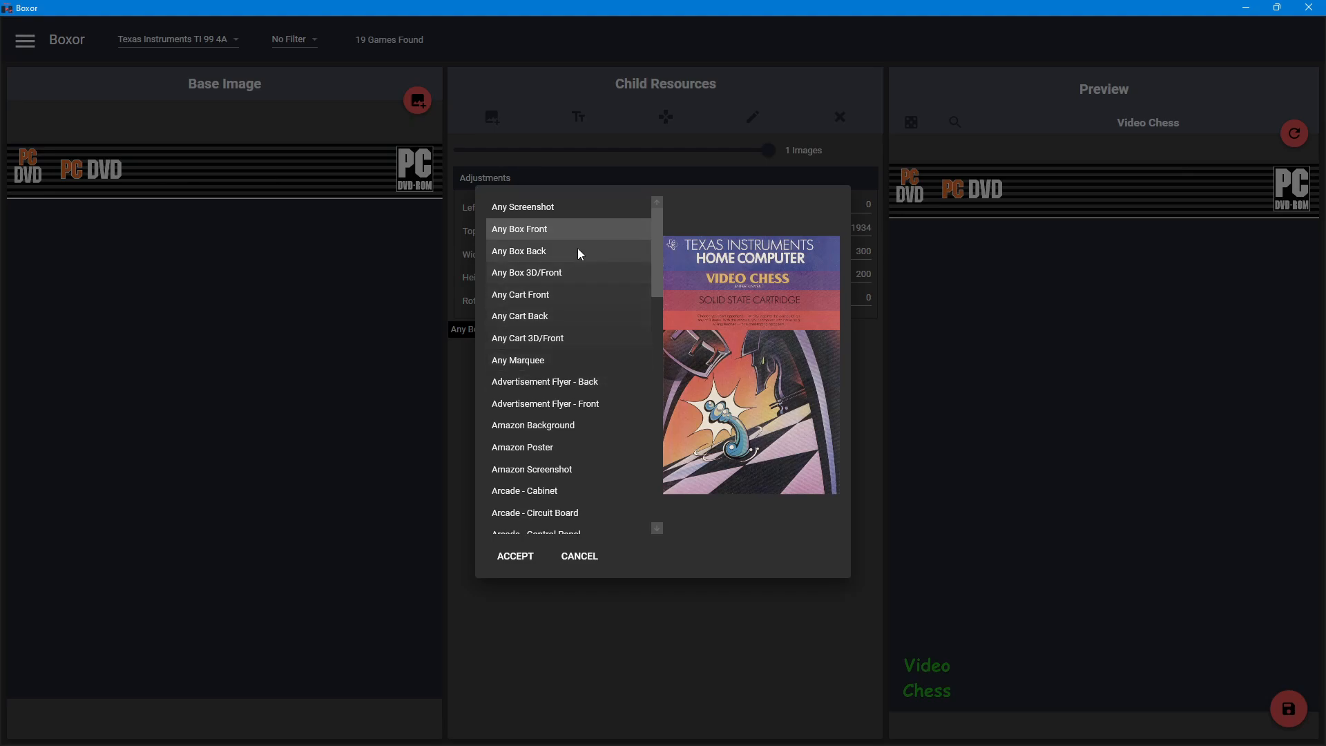
left_click(552, 204)
left_click(516, 557)
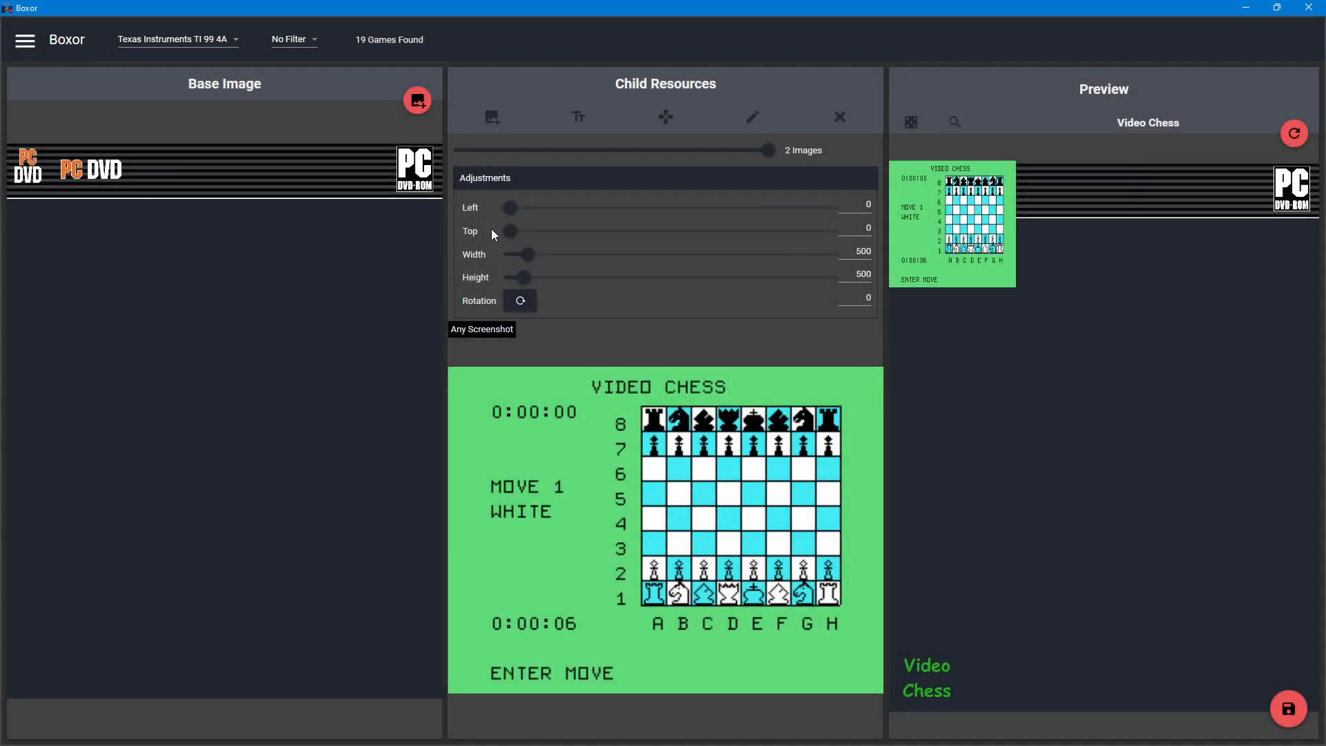
Step: Place the screenshot below the header band at Left 19, Top 447, and enlarge it to Width 1777, Height 1442
left_click_drag(516, 207, 597, 255)
left_click_drag(525, 277, 574, 248)
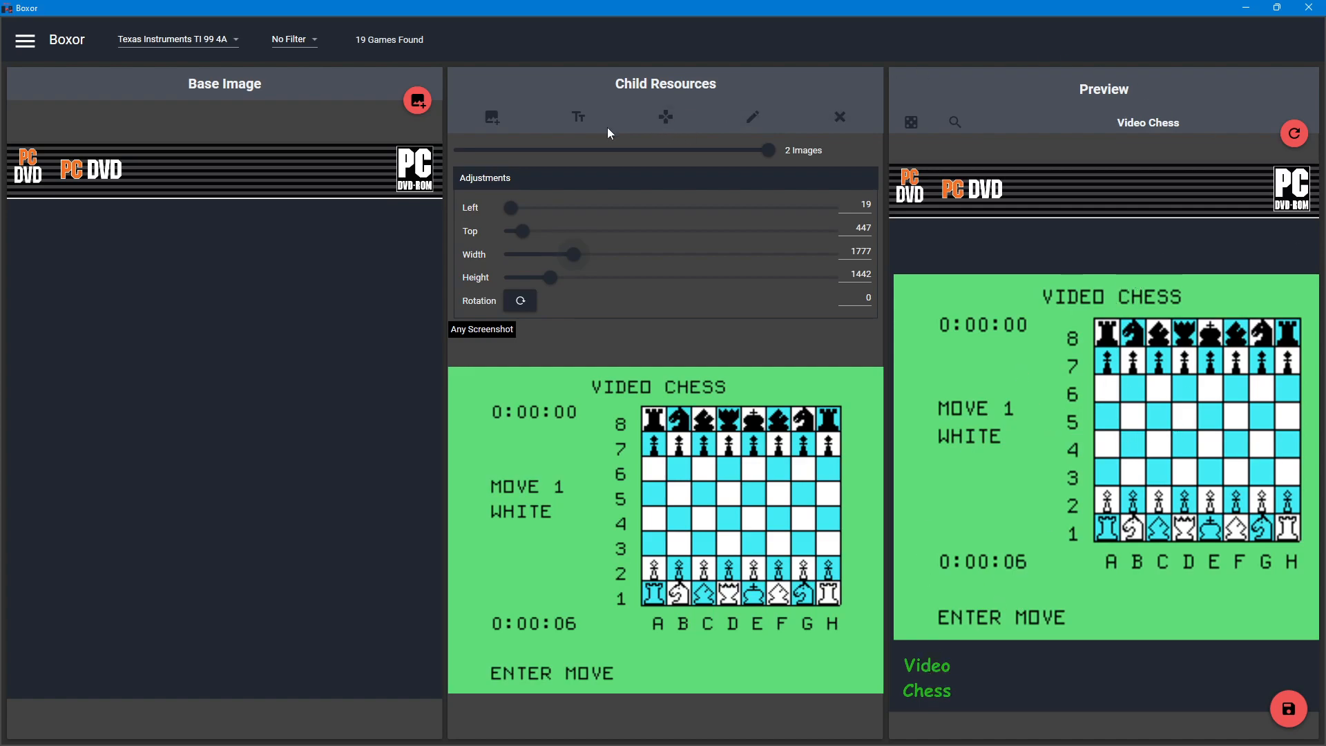
Step: Add a second LaunchBox image resource of type Clear Logo to the box art
left_click(659, 118)
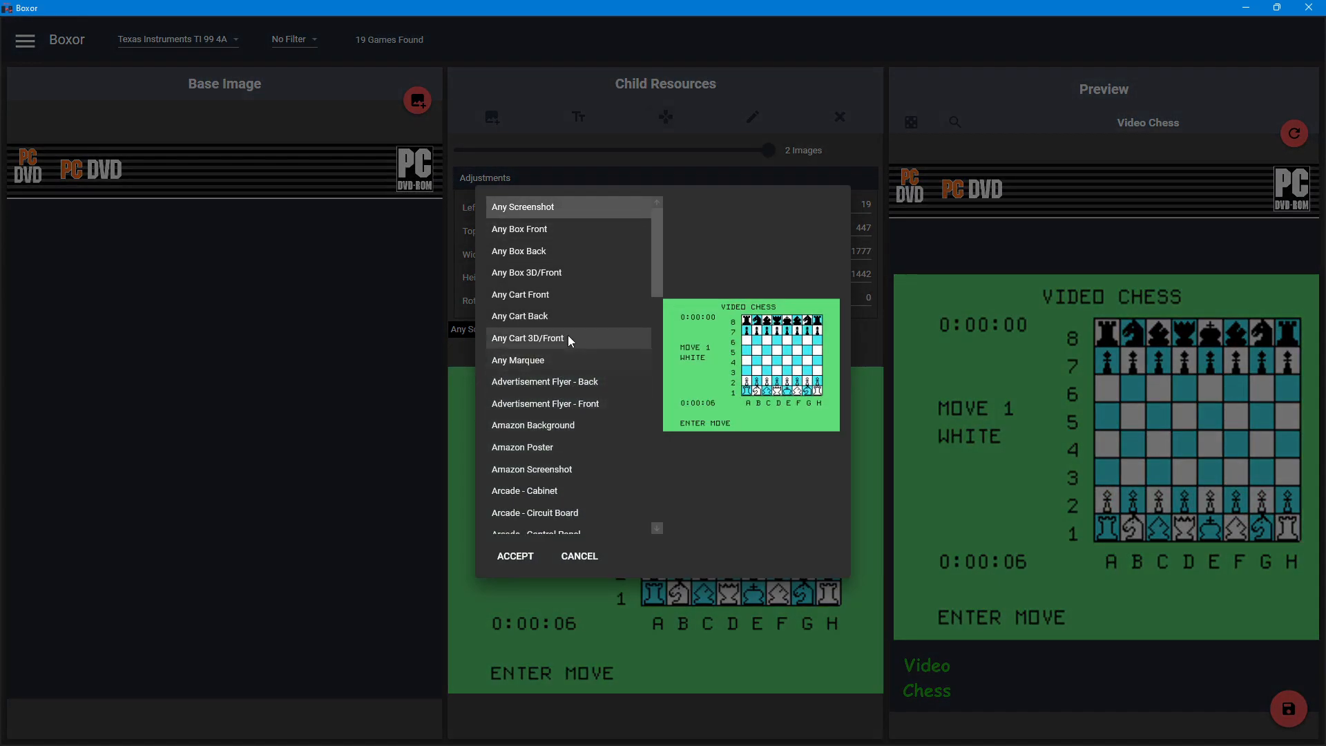
scroll(578, 396, "down", 3)
scroll(571, 453, "down", 3)
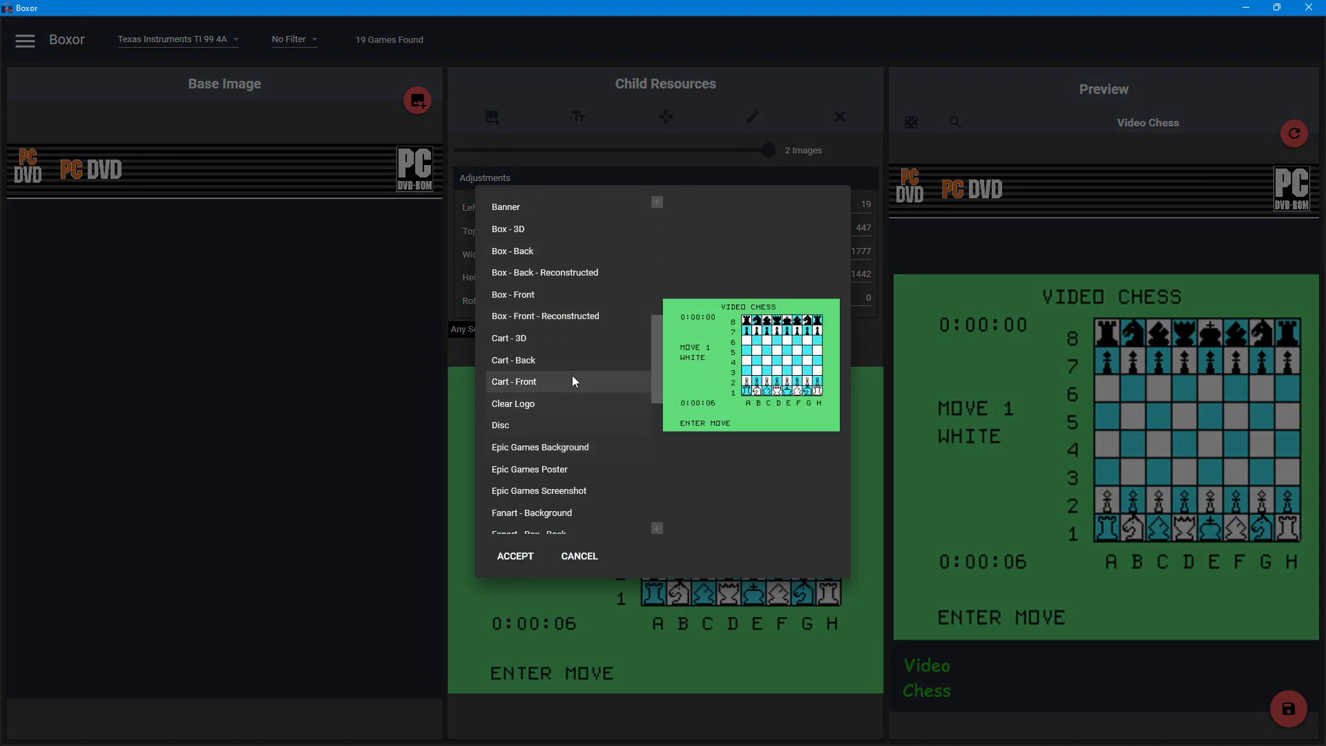
scroll(577, 423, "down", 1)
scroll(569, 432, "up", 3)
scroll(551, 477, "down", 1)
left_click(549, 474)
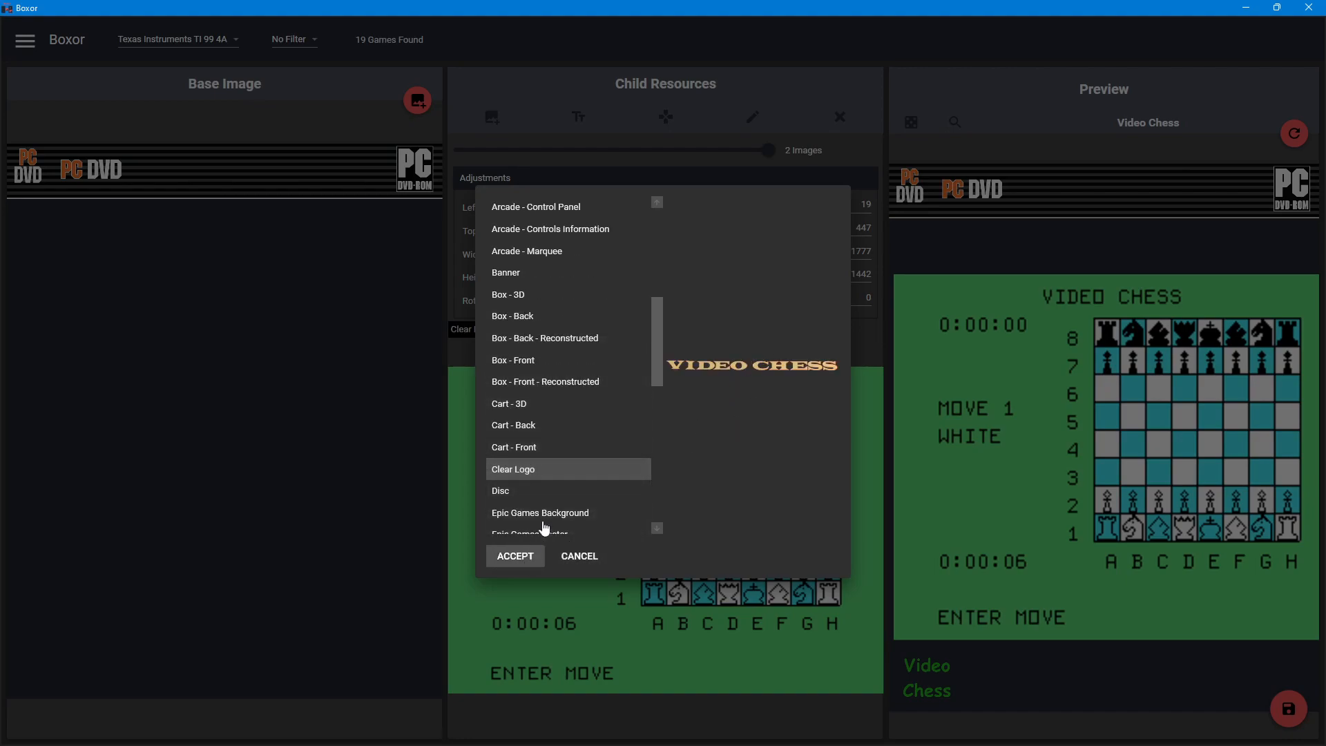
key("Return")
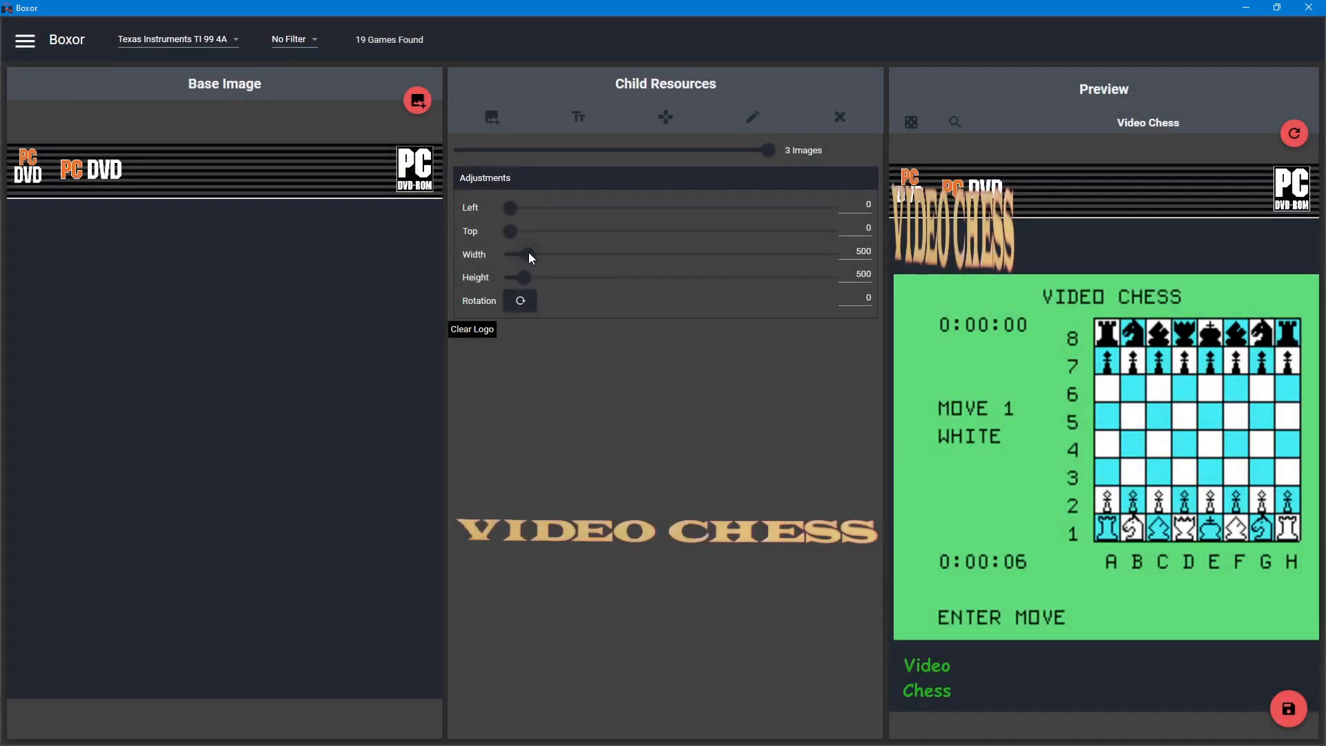
Step: Resize the clear logo to Width 713, Height 202, and place it above the screenshot at Left 561, Top 248
left_click_drag(530, 256, 518, 281)
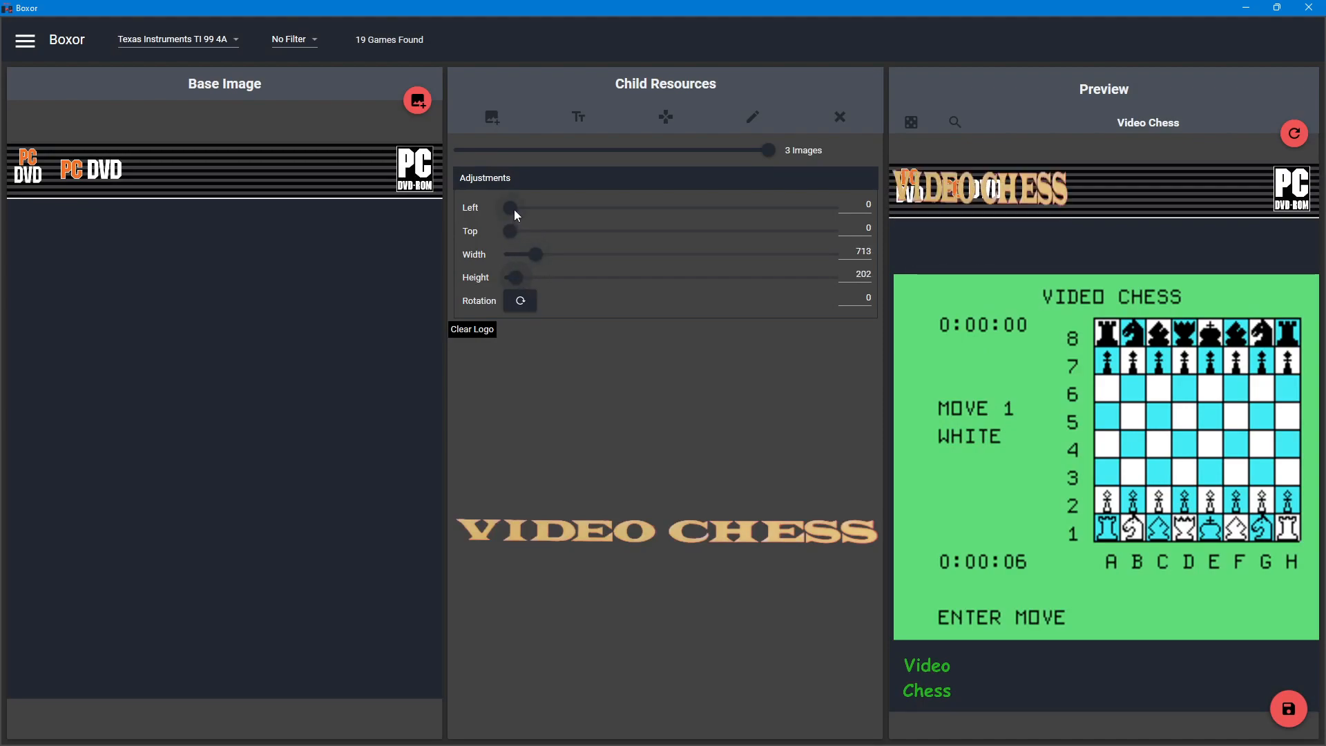
left_click_drag(511, 226, 529, 207)
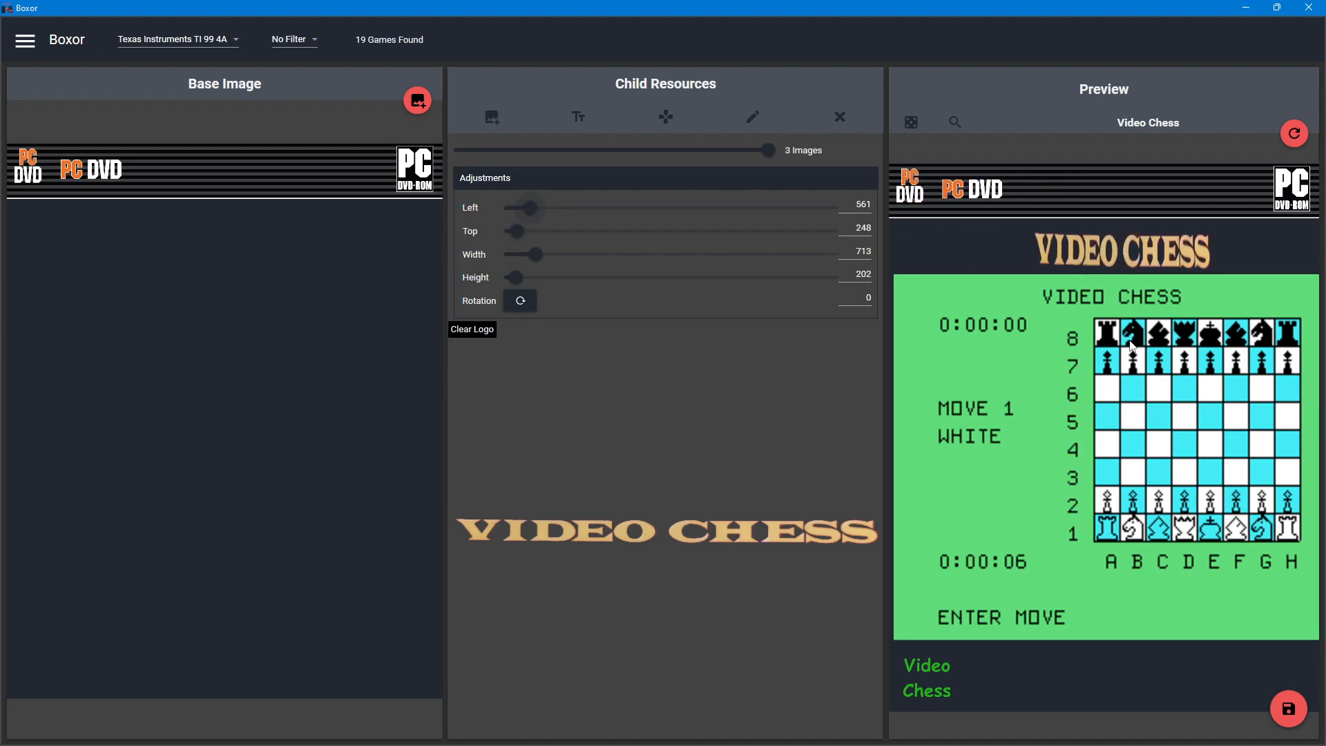
Step: Preview the layout with a random game and save the box art for all games into the Working folder
left_click(912, 125)
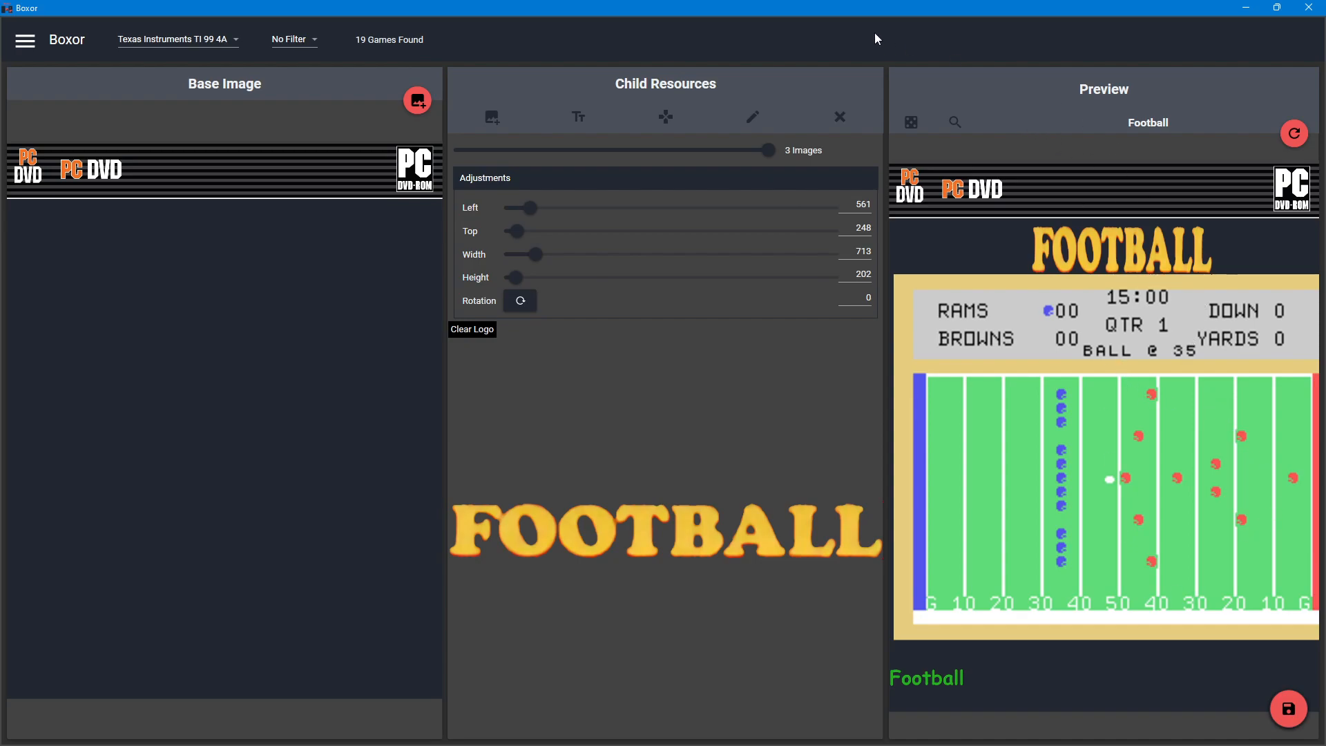
left_click(1290, 709)
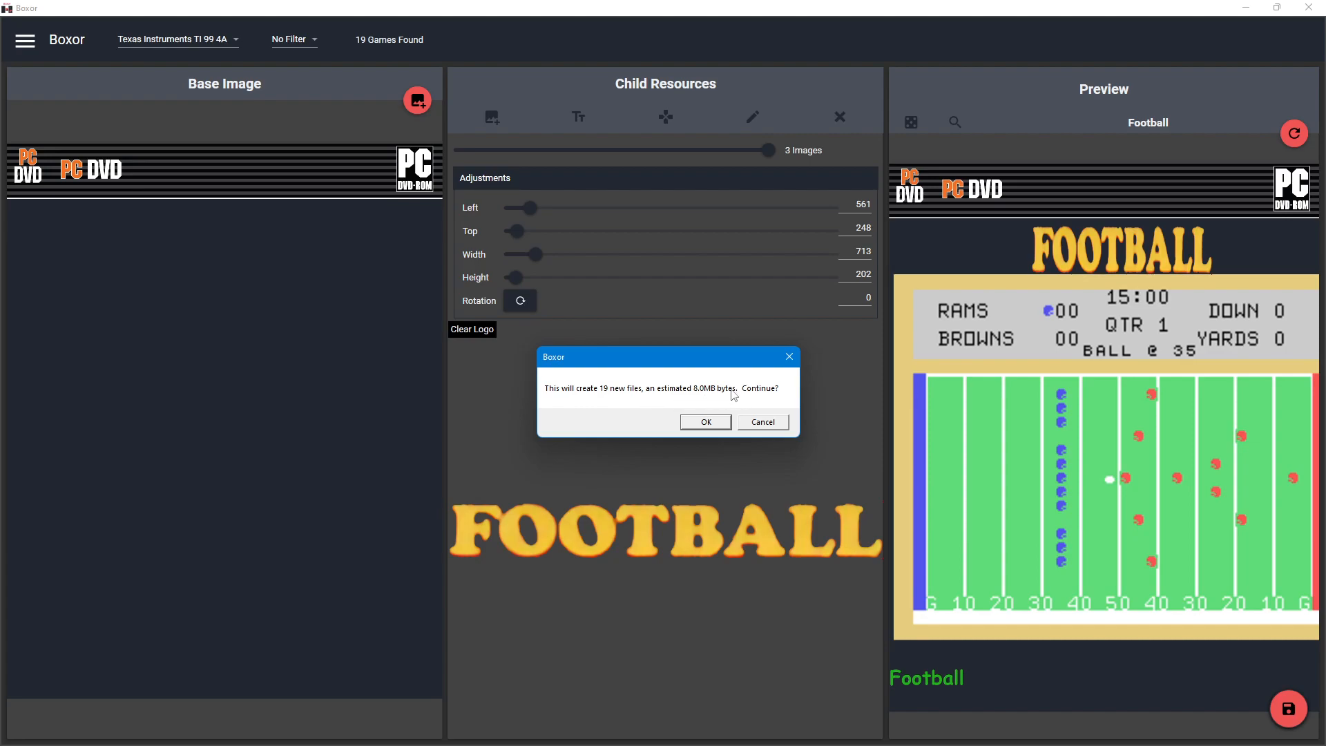
left_click(700, 426)
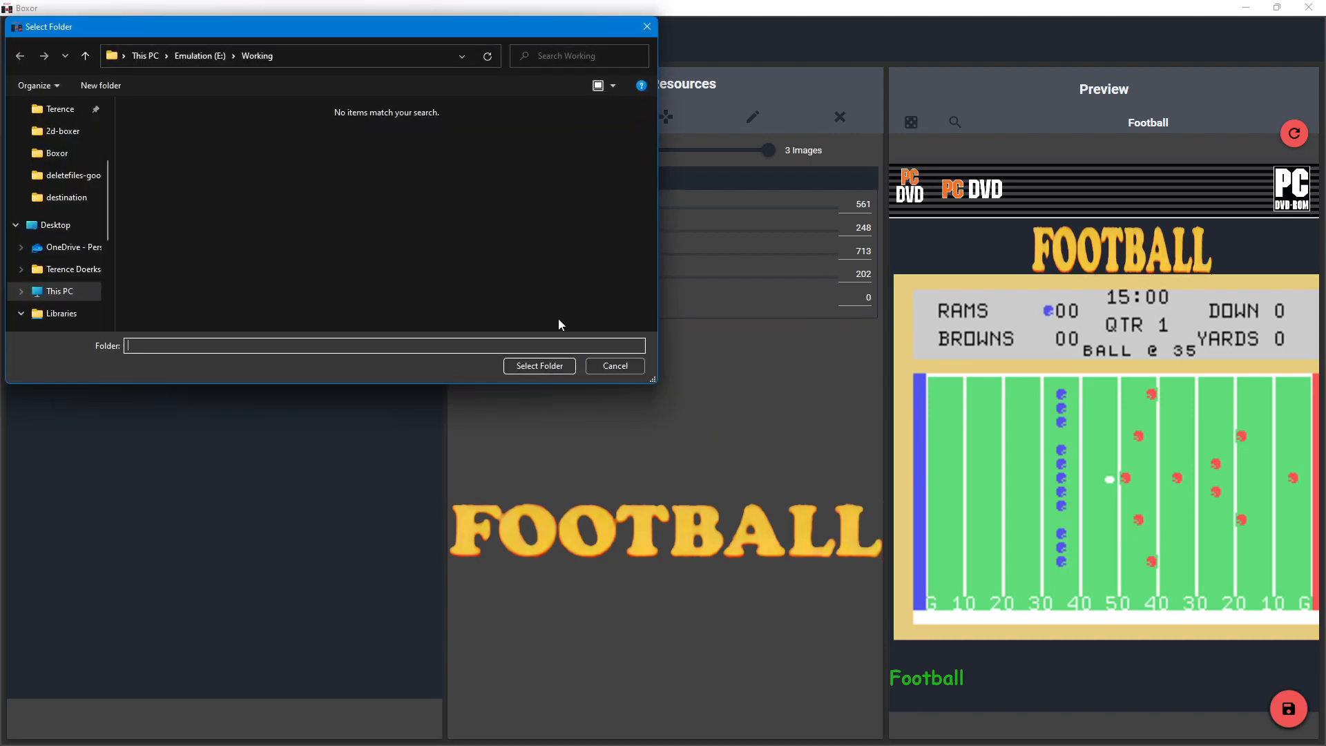
left_click_drag(304, 28, 447, 98)
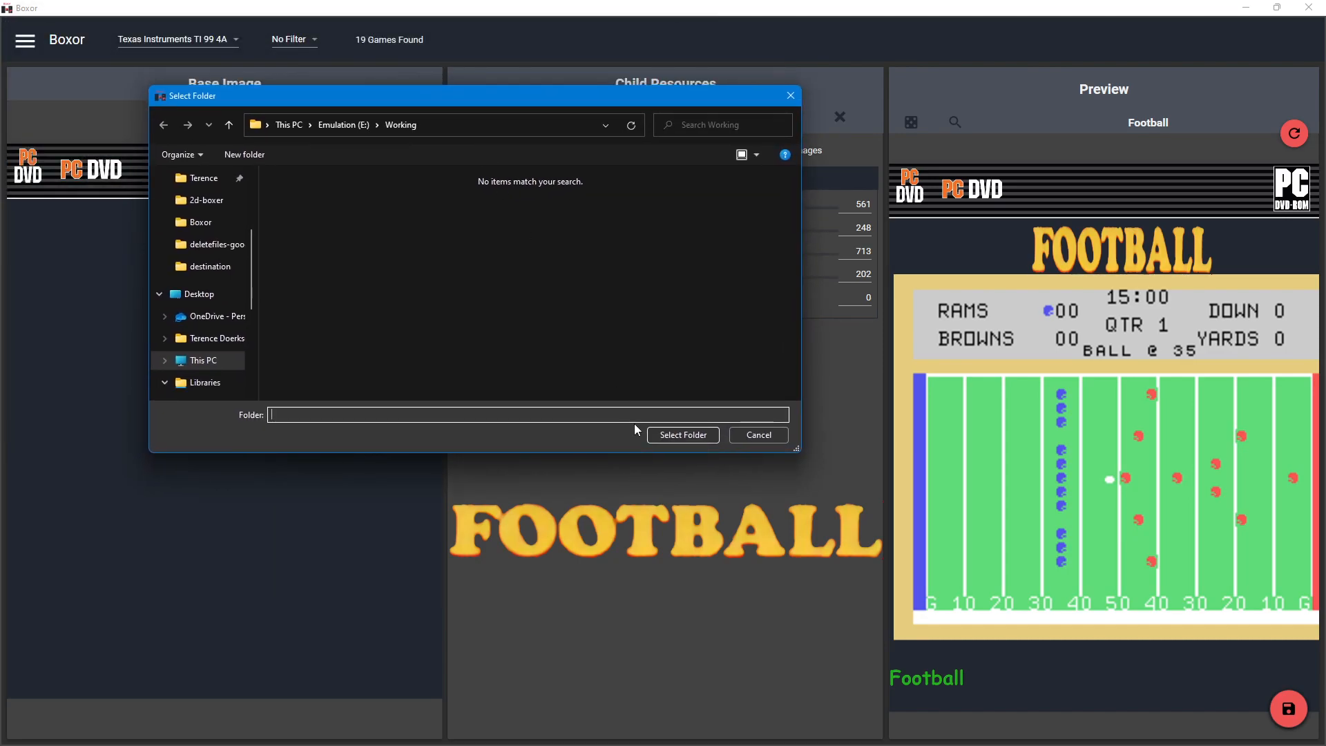
left_click(686, 436)
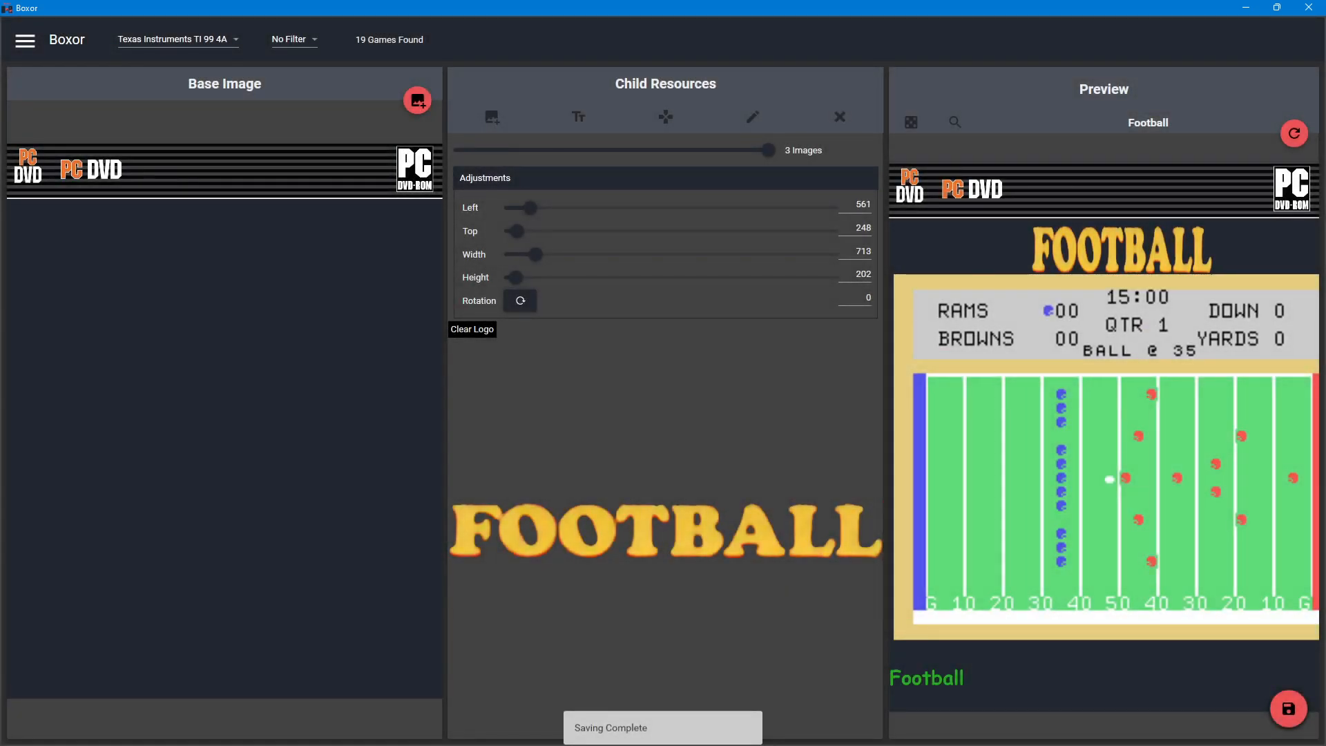
Step: Switch to File Explorer and inspect the generated box images in the Working folder, starting with Adventureland.png, then close the viewer
key("alt+Tab")
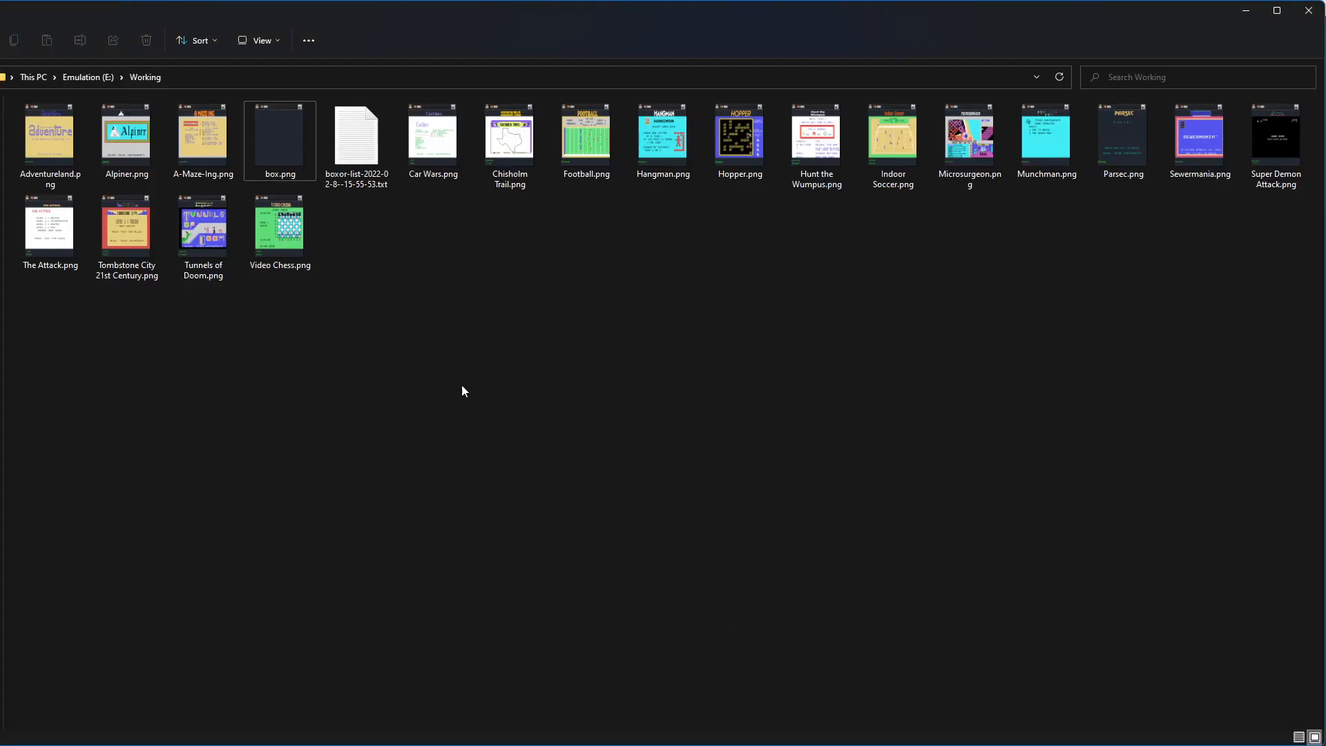
left_click(60, 158)
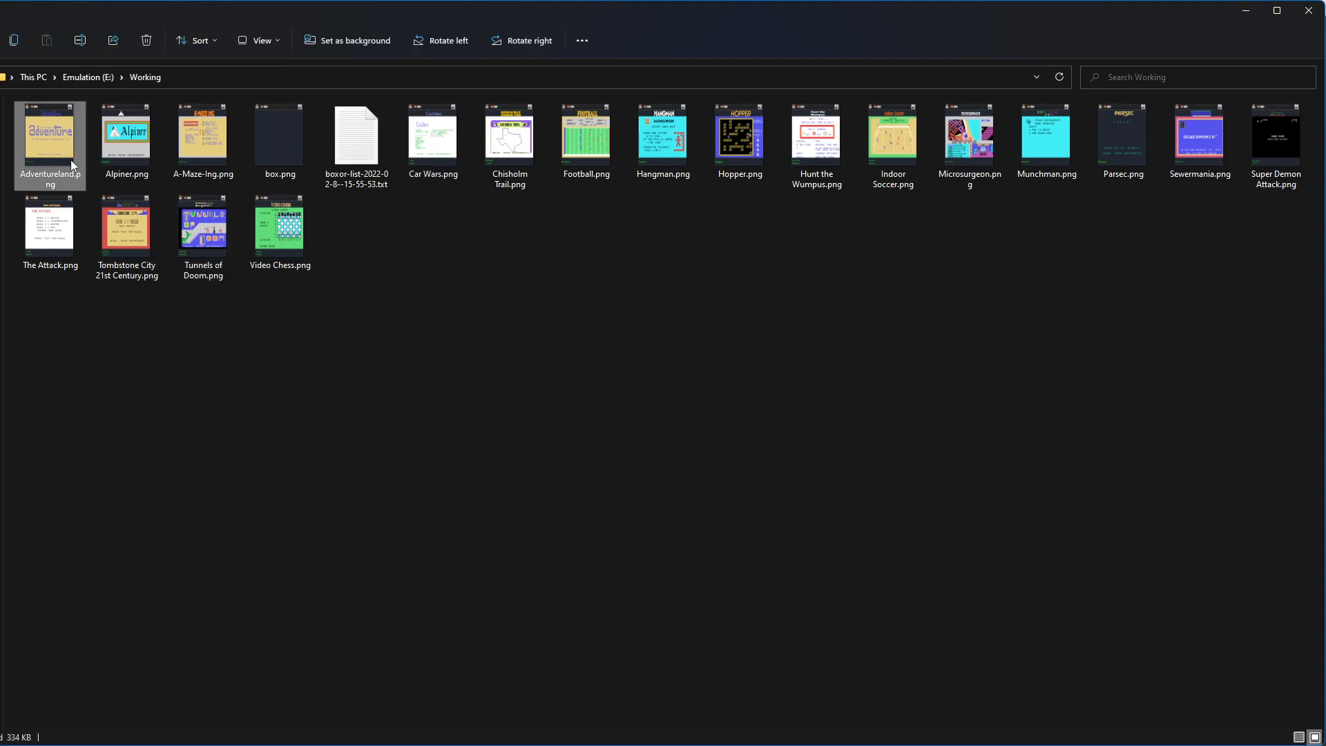
double_click(61, 158)
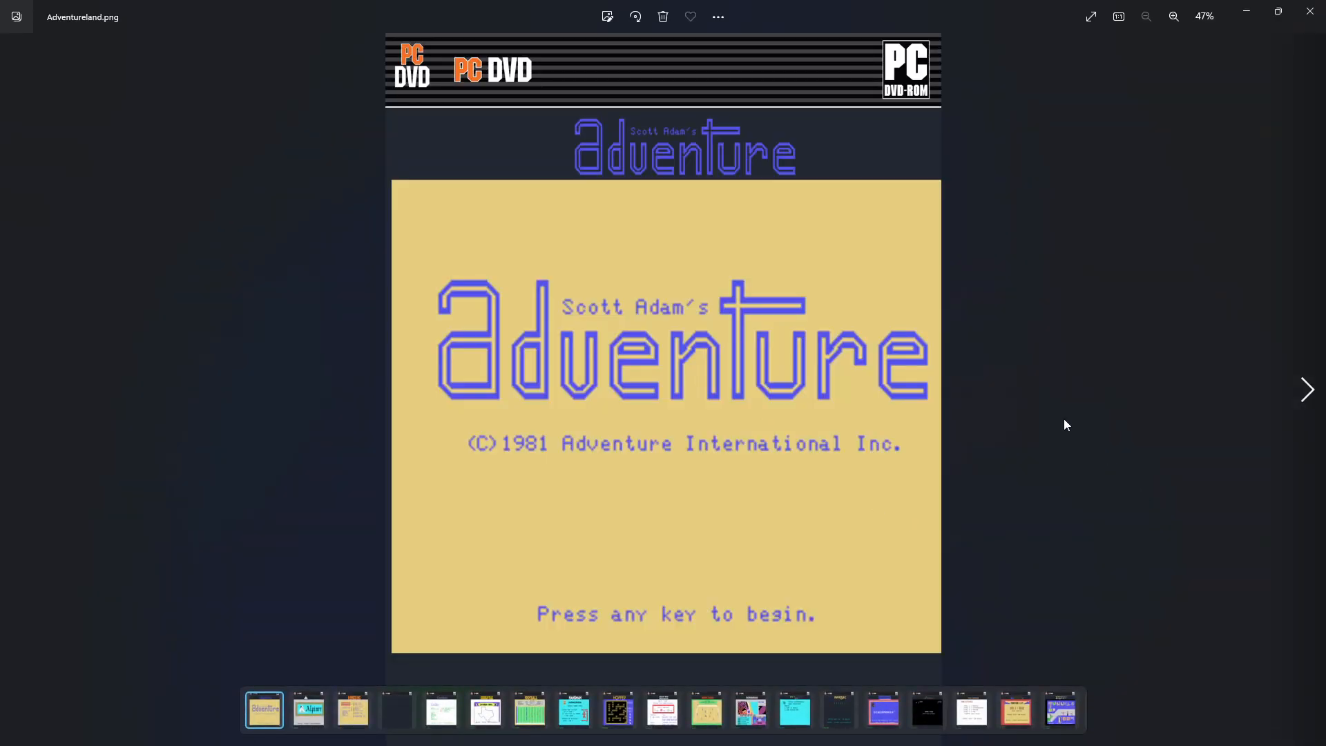
key("Right")
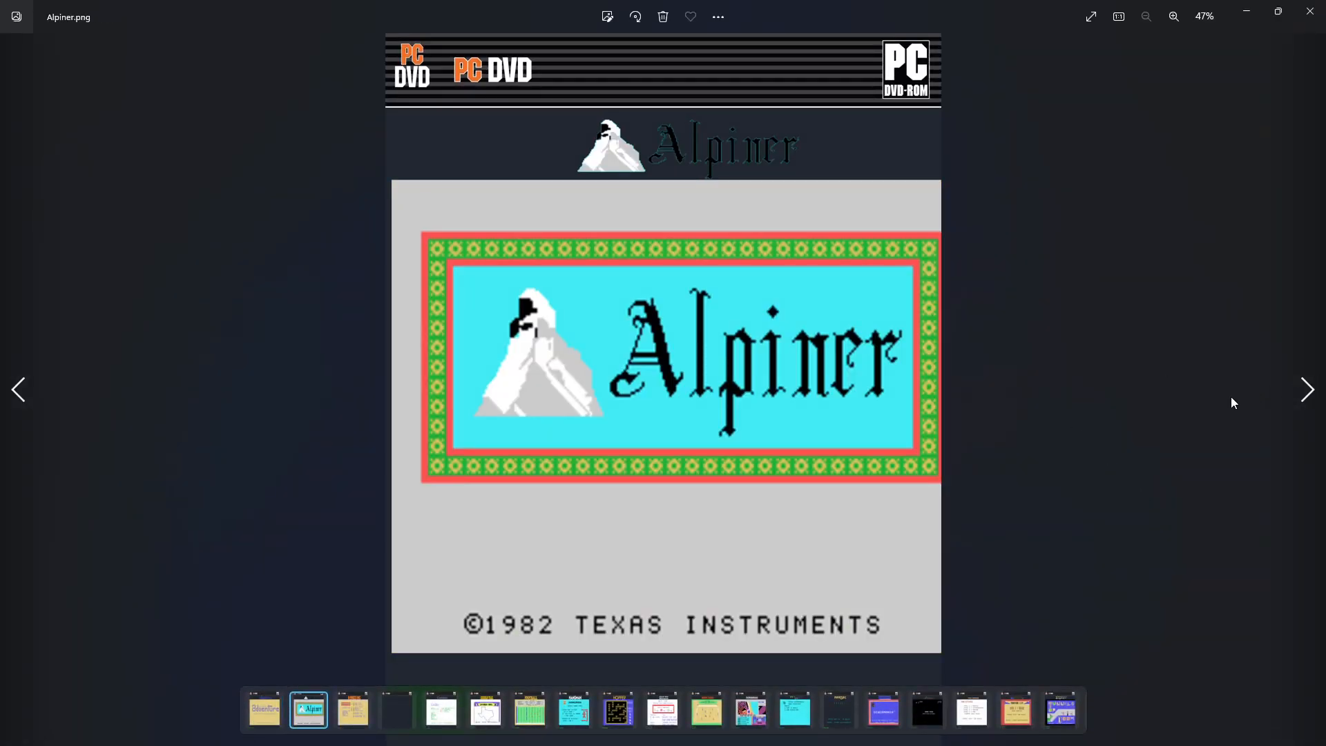
key("Right")
key("Right")
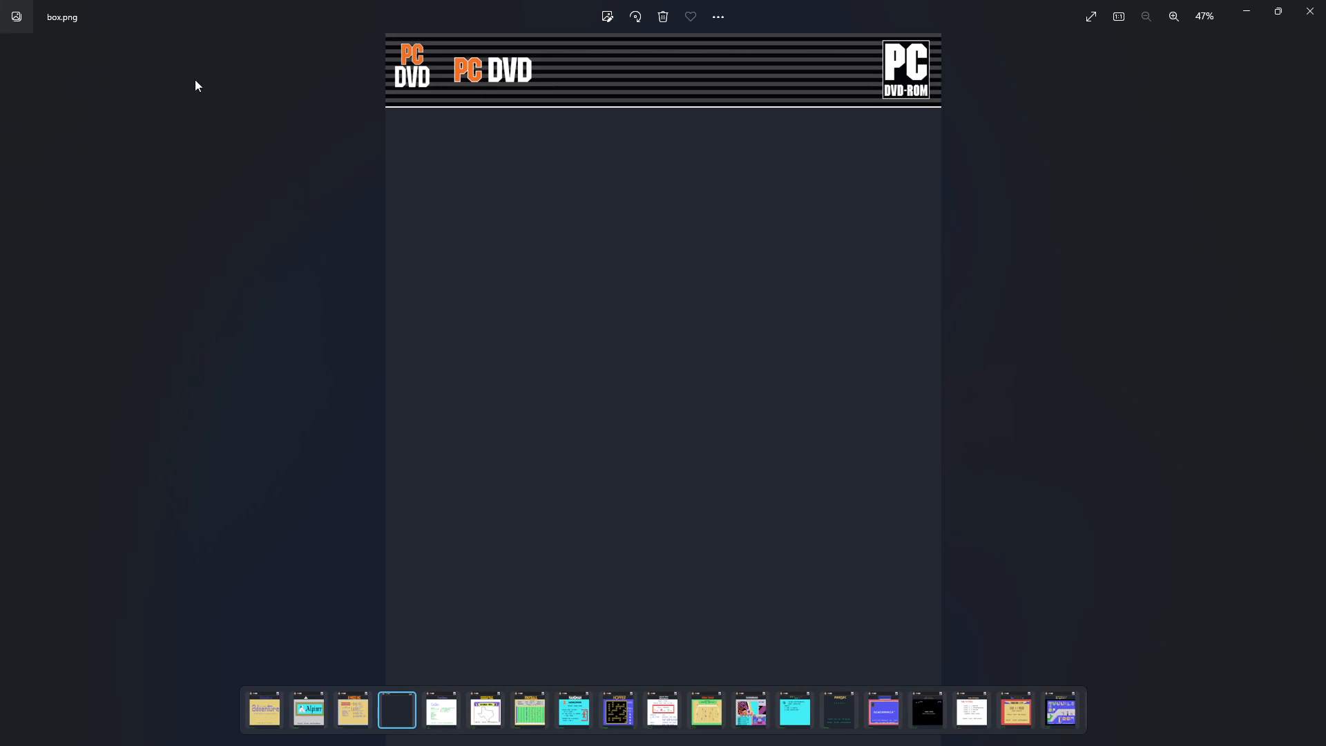
key("Right")
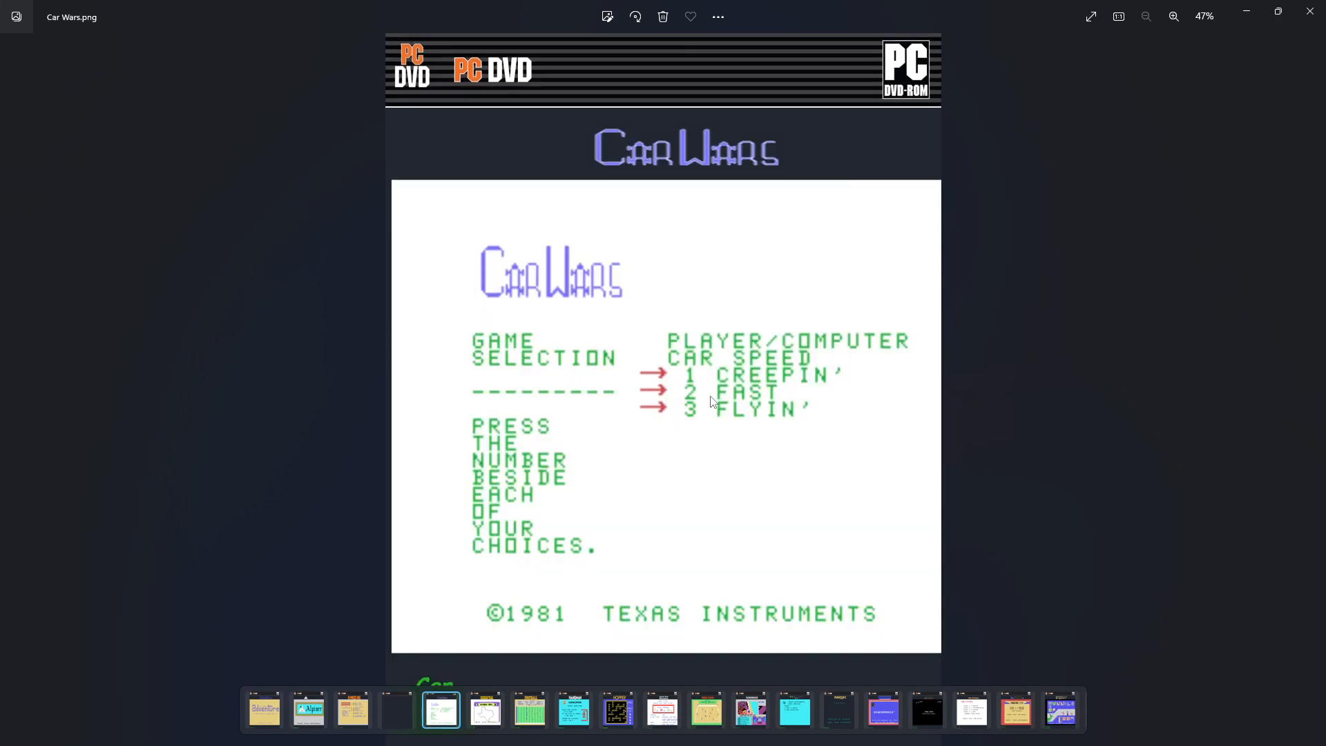
key("Right")
left_click(1310, 12)
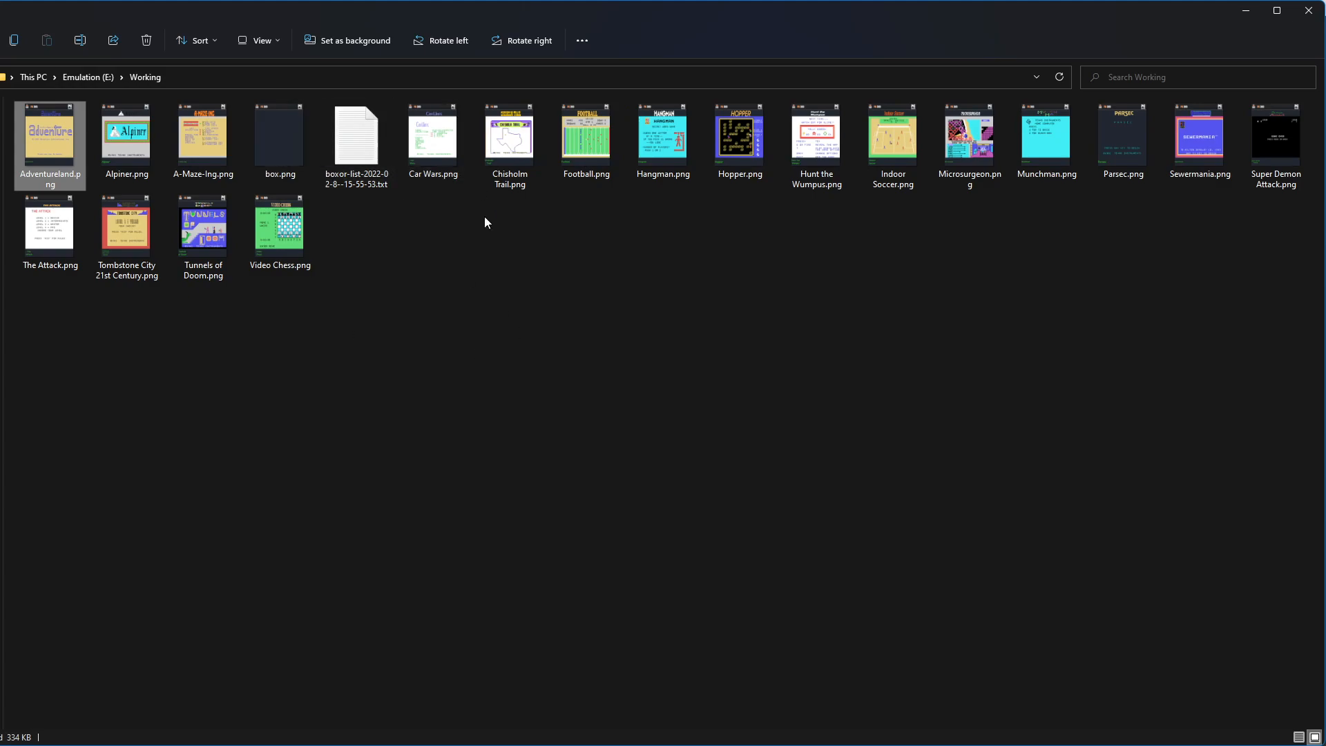
Step: Open the generated boxor-list text file, review its platform and game titles, and close it
double_click(374, 150)
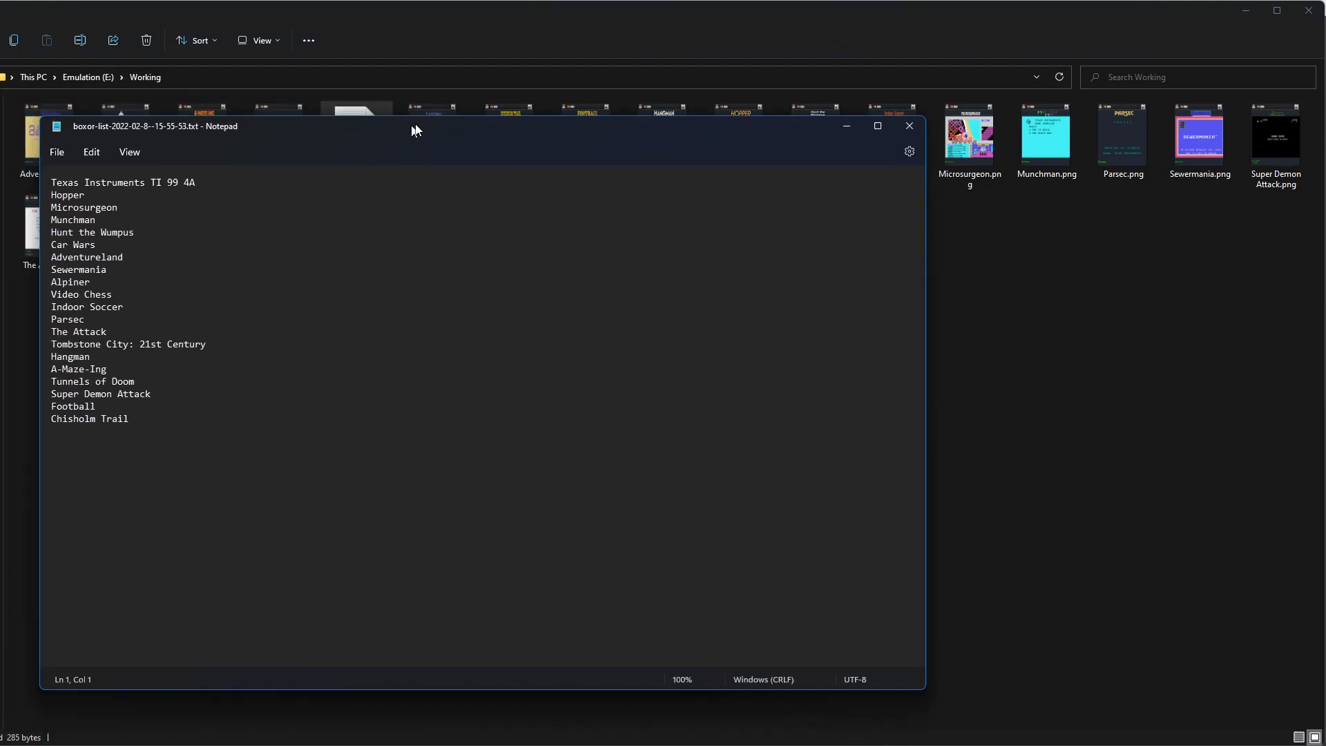
left_click_drag(405, 131, 545, 116)
triple_click(403, 178)
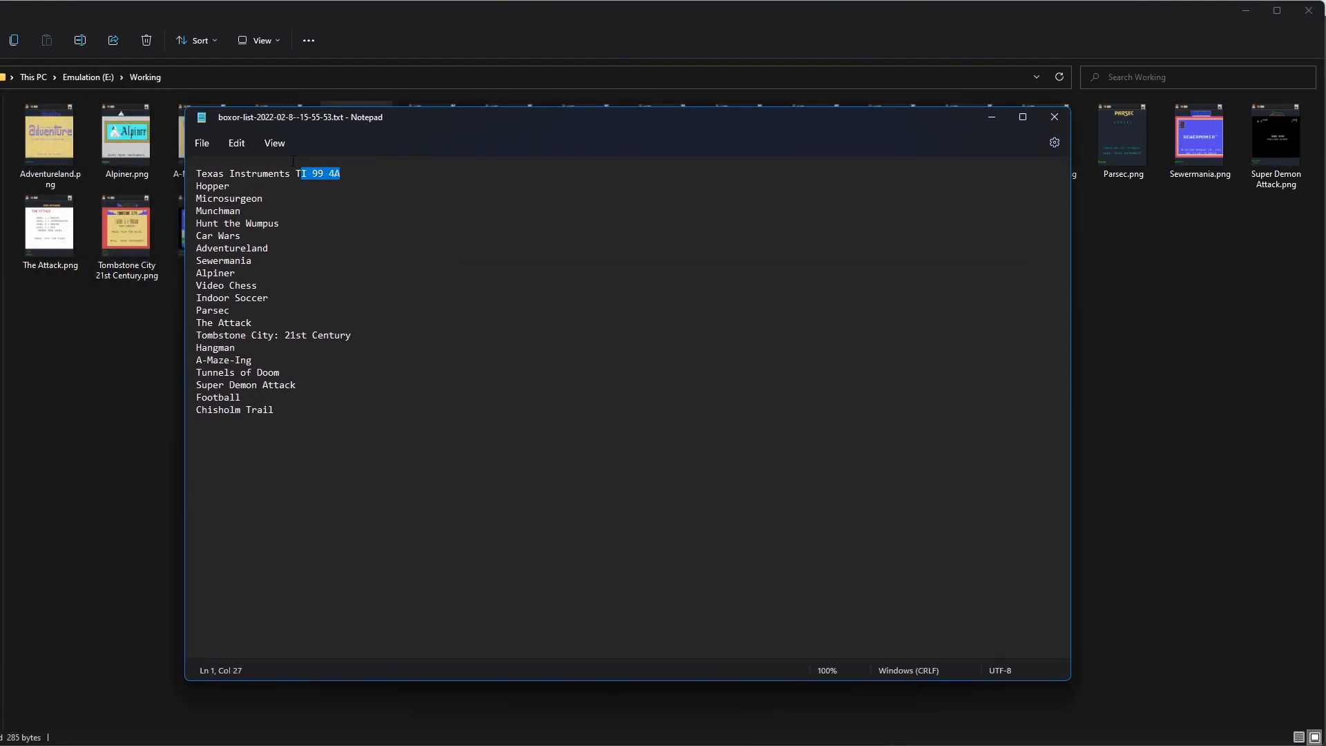
key("ctrl+End")
key("ctrl+a")
left_click(1053, 117)
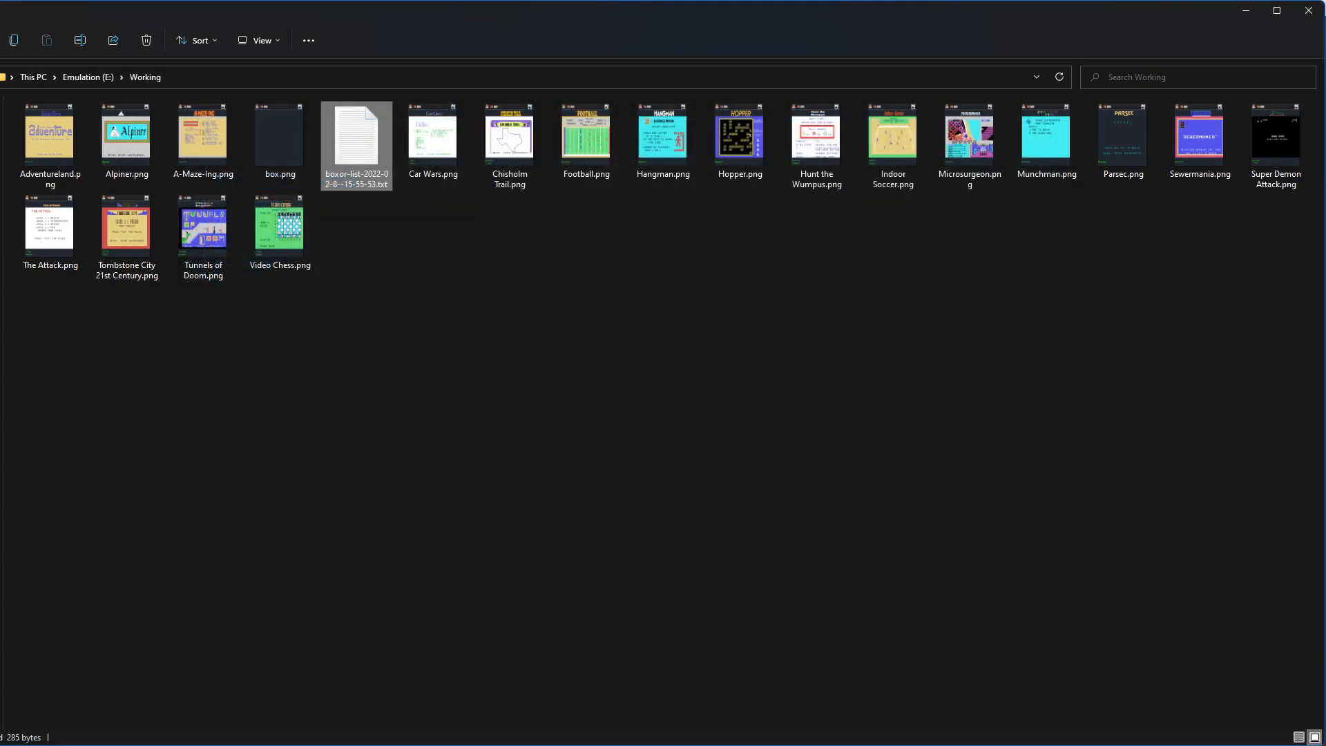
Step: Switch back to Boxor and look over the available modes and LaunchBox options without changing any
key("alt+Tab")
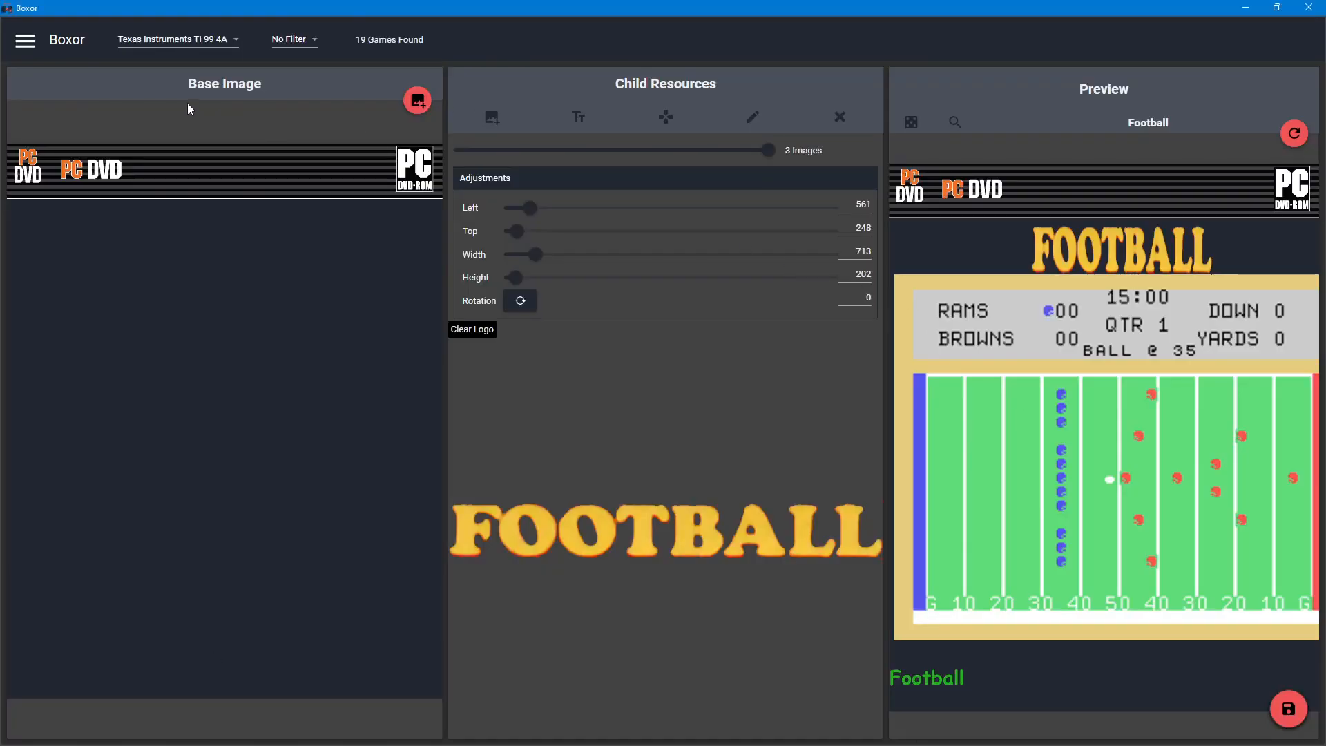
left_click(31, 40)
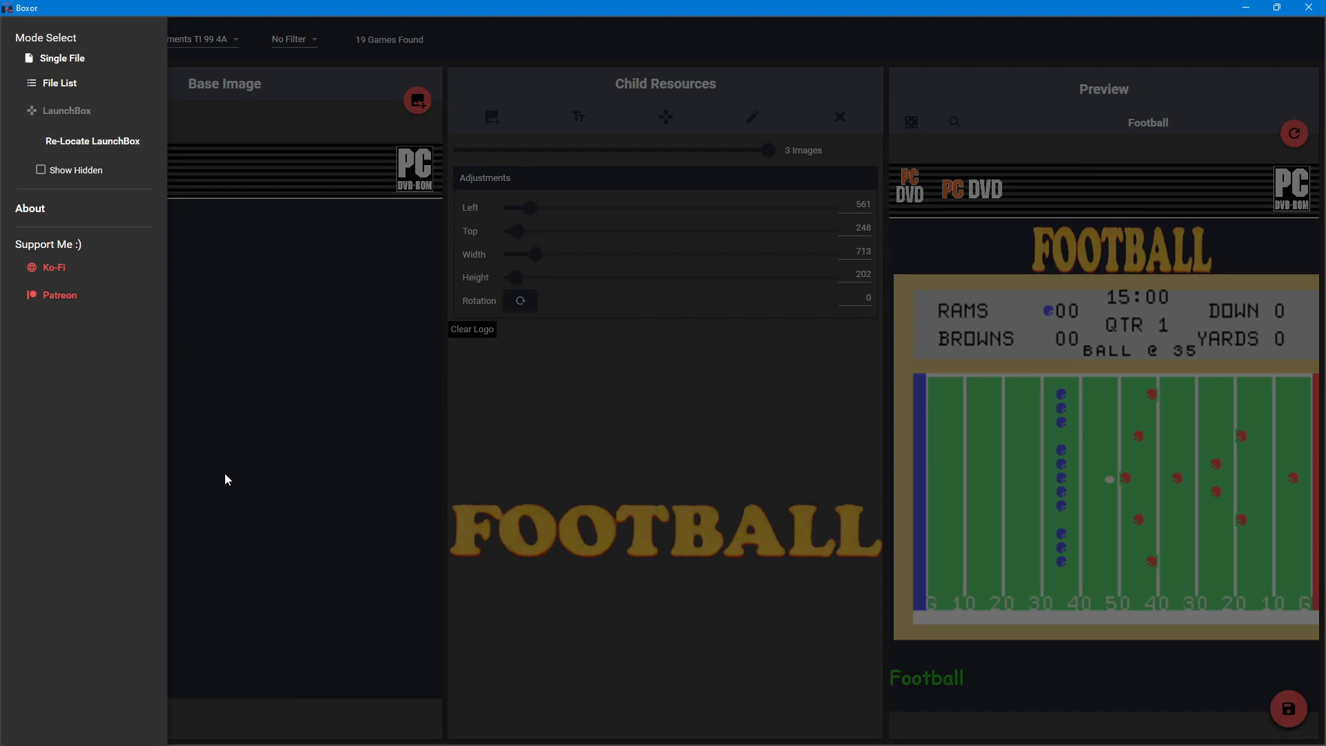
left_click(335, 476)
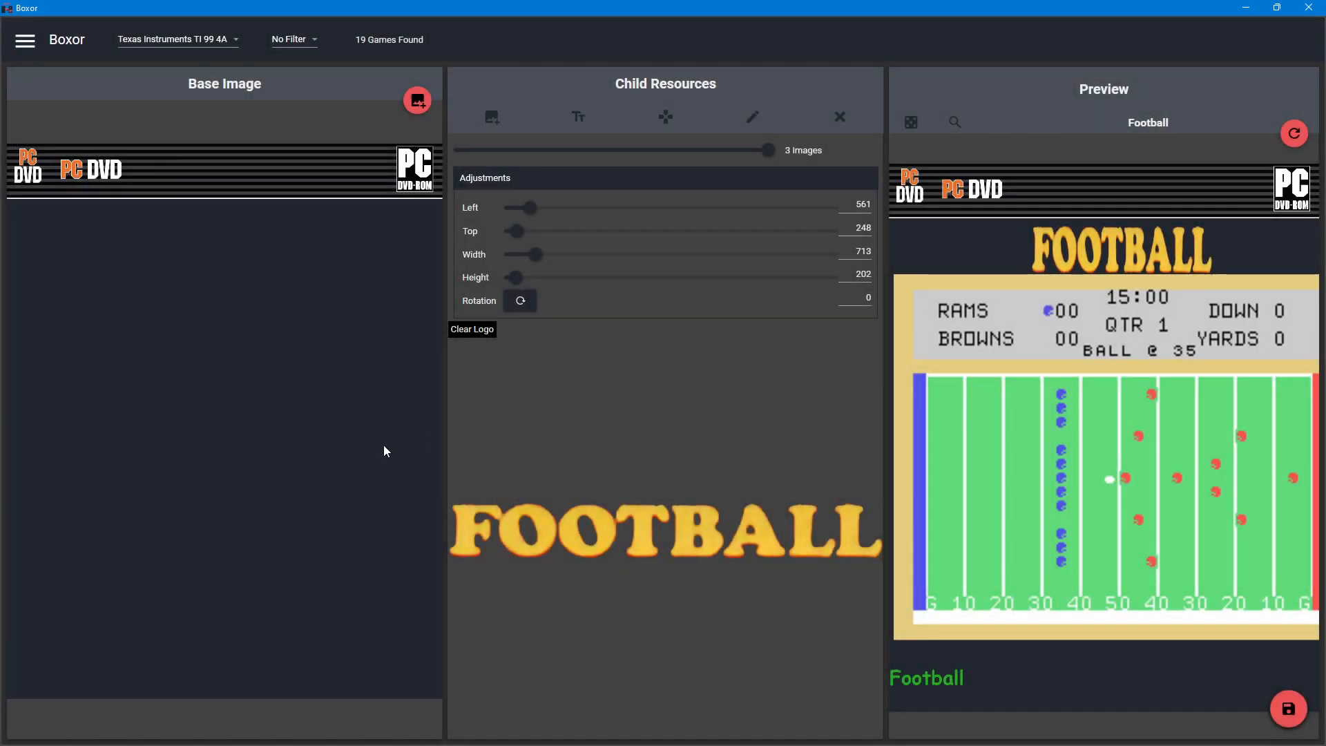